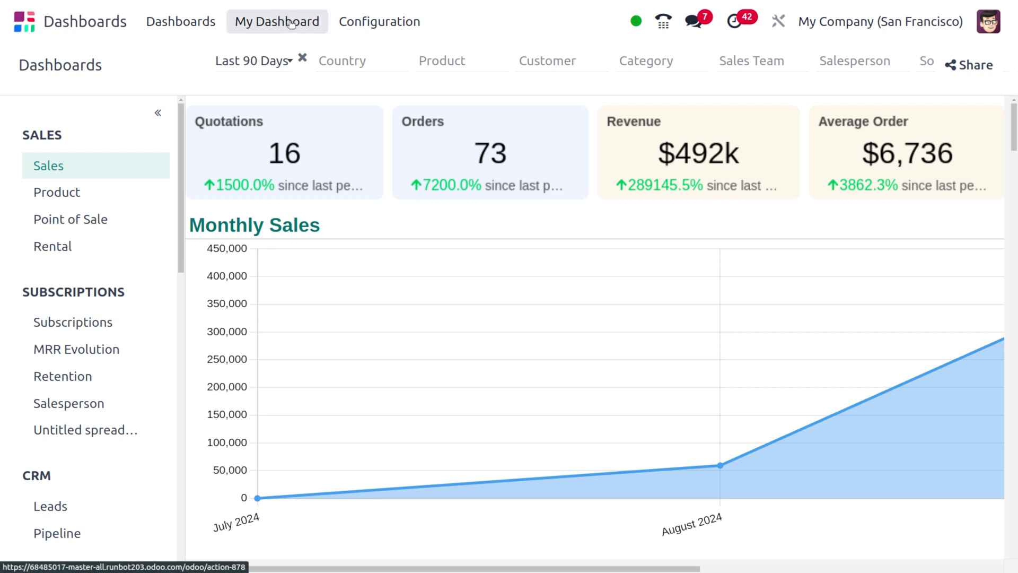
Look at the personal dashboard, then scroll through the shared Sales dashboard with the list collapsed.
left_click(291, 24)
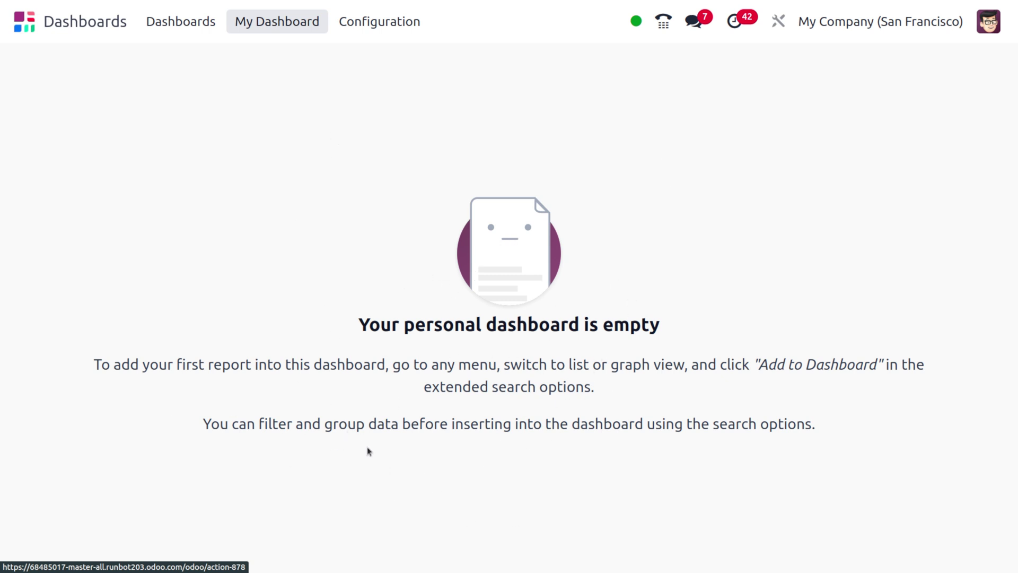
left_click(176, 23)
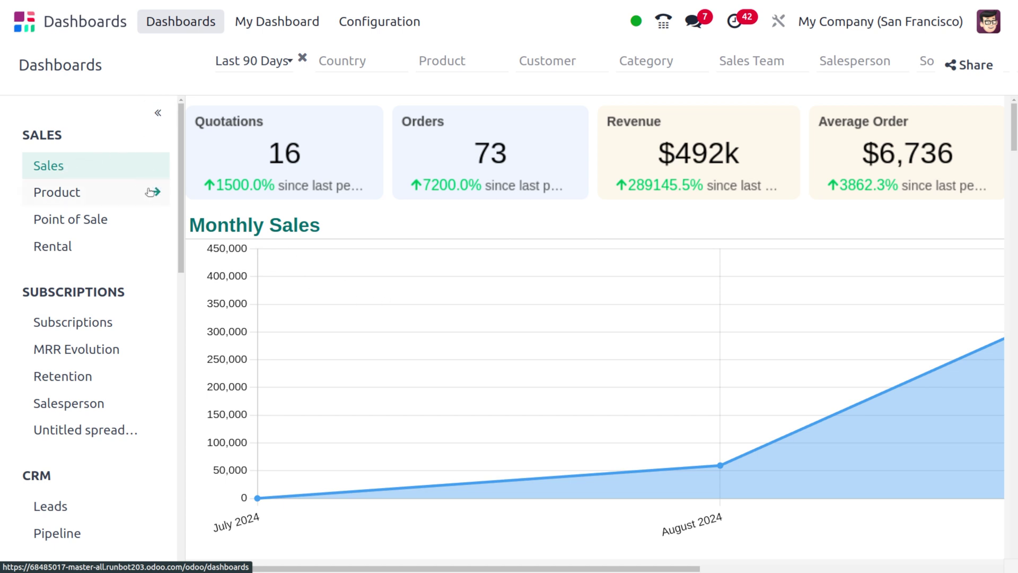
left_click(155, 114)
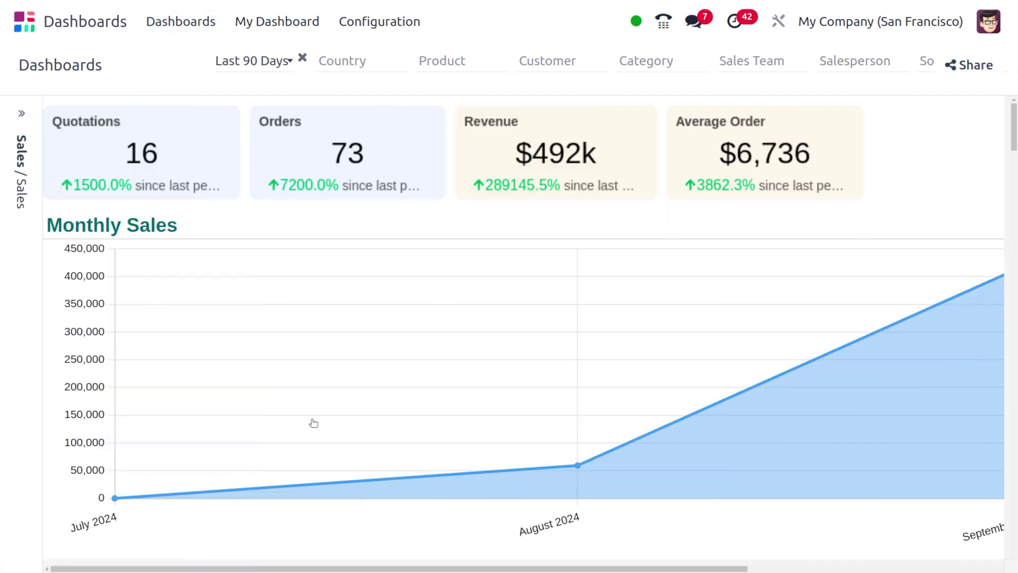
scroll(311, 423, "down", 3)
scroll(311, 423, "down", 12)
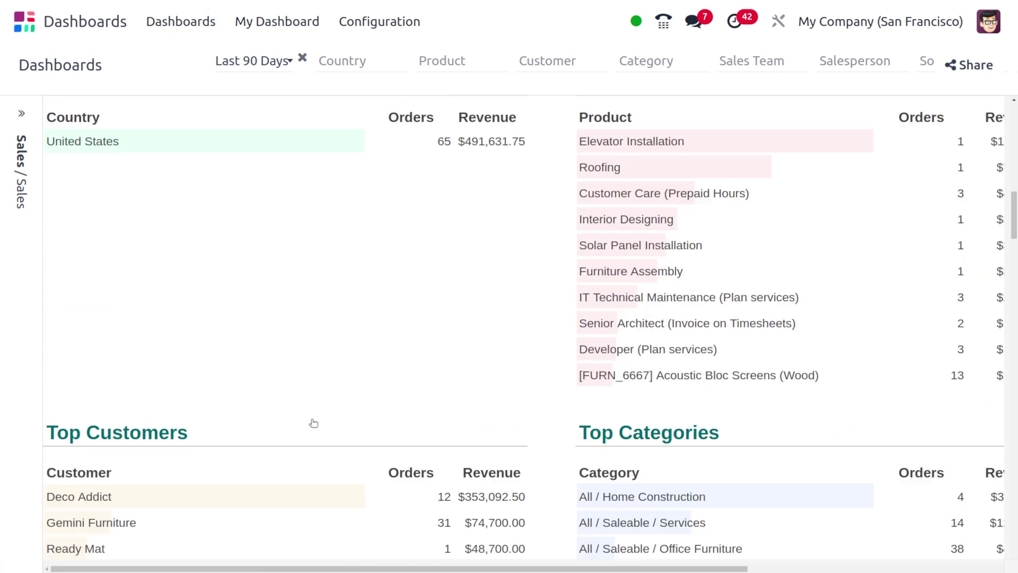
scroll(314, 423, "down", 5)
scroll(313, 423, "up", 20)
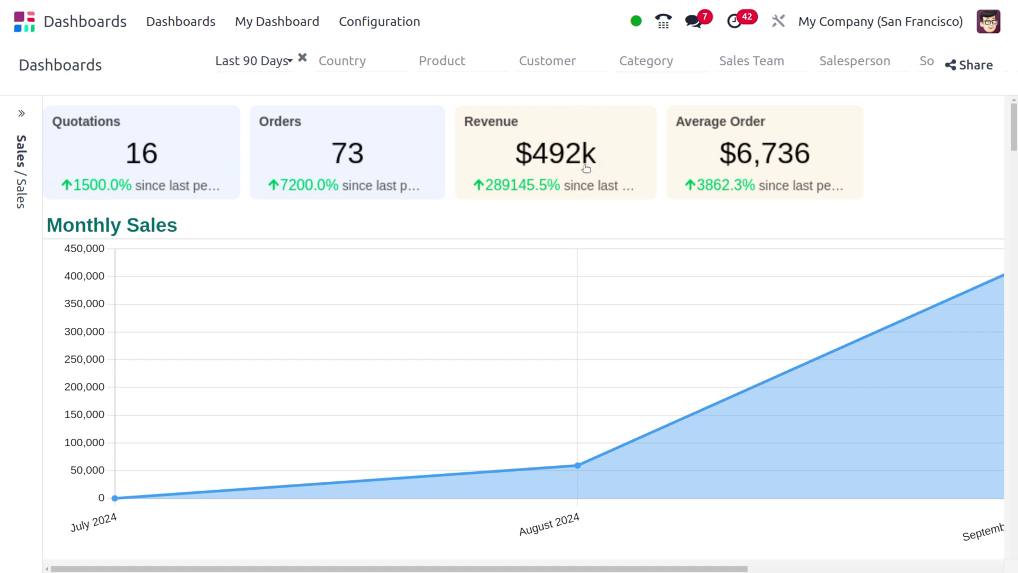
scroll(365, 378, "down", 8)
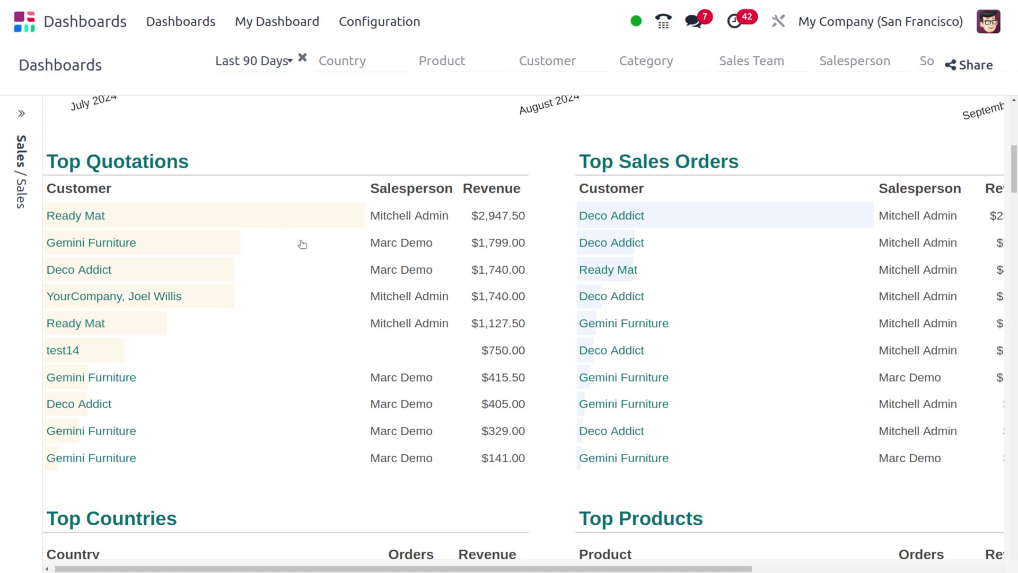
scroll(364, 419, "down", 10)
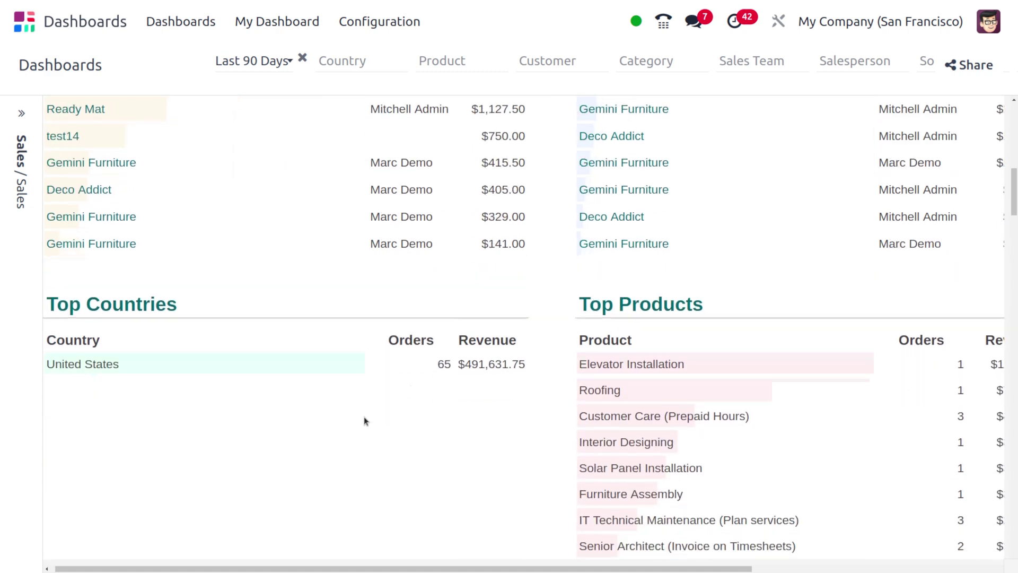
scroll(365, 420, "down", 12)
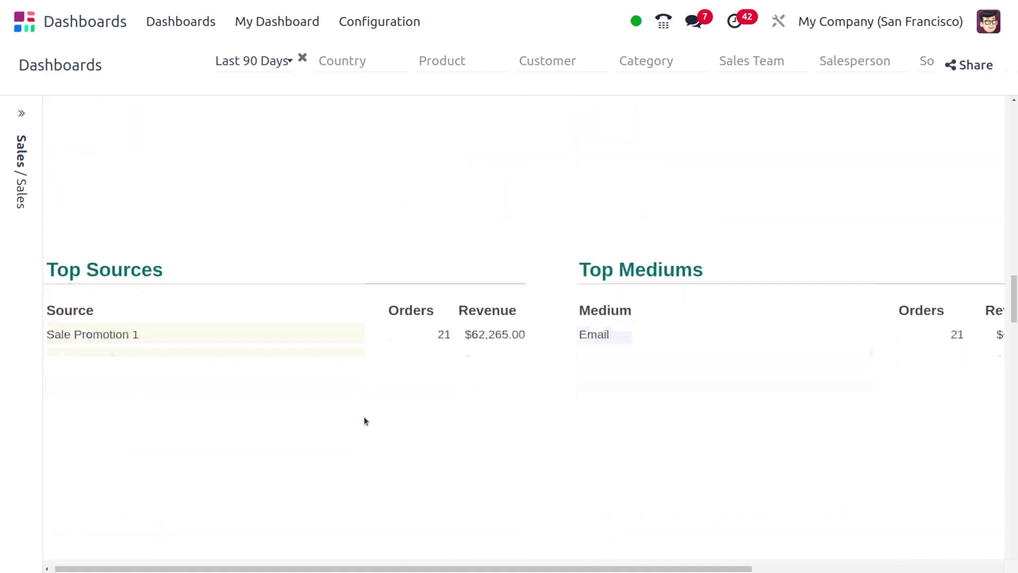
scroll(365, 421, "down", 4)
scroll(364, 421, "up", 20)
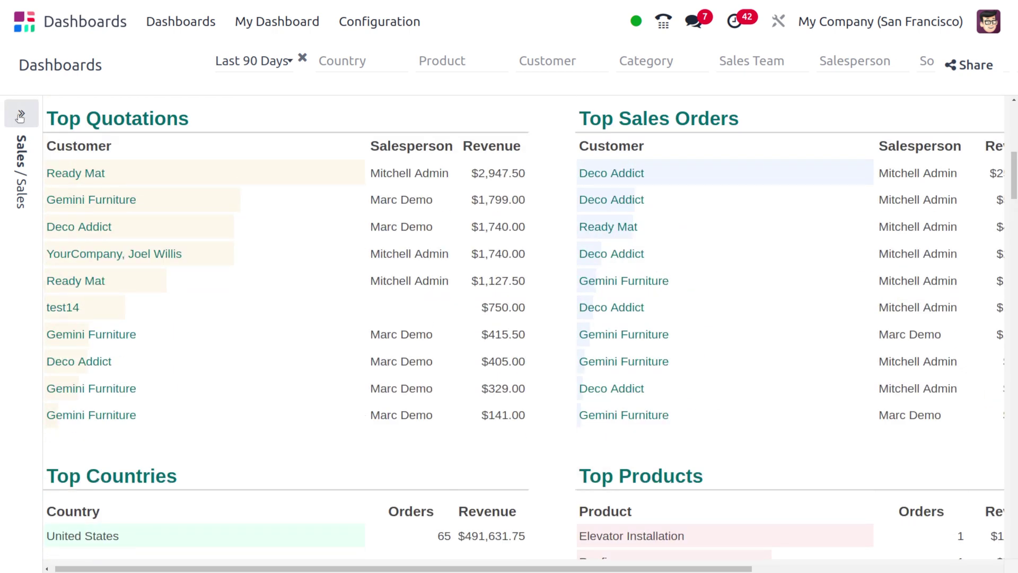
Open Sales in the spreadsheet editor, toggle Published off and on, and show its filters.
left_click(20, 116)
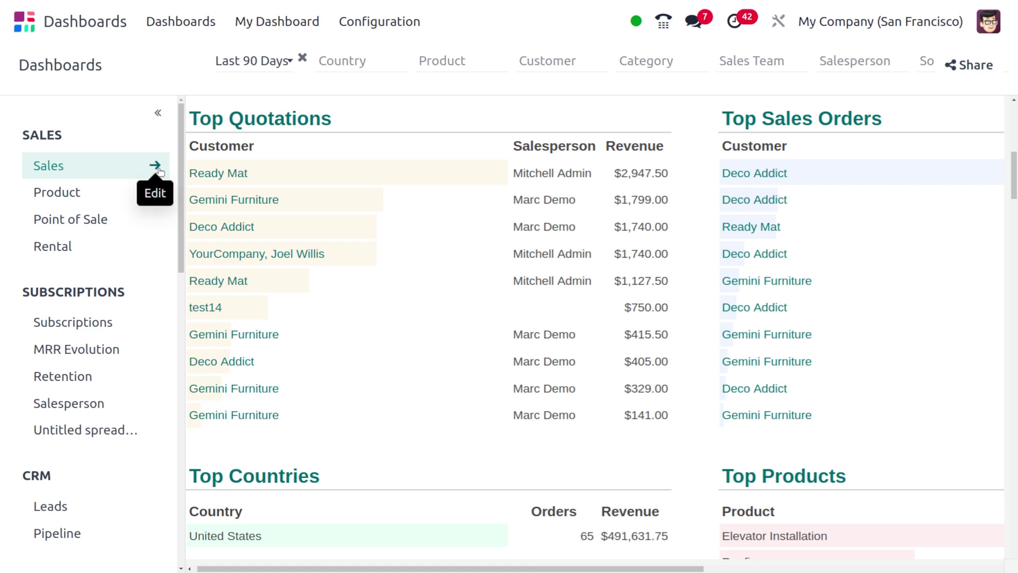
left_click(157, 169)
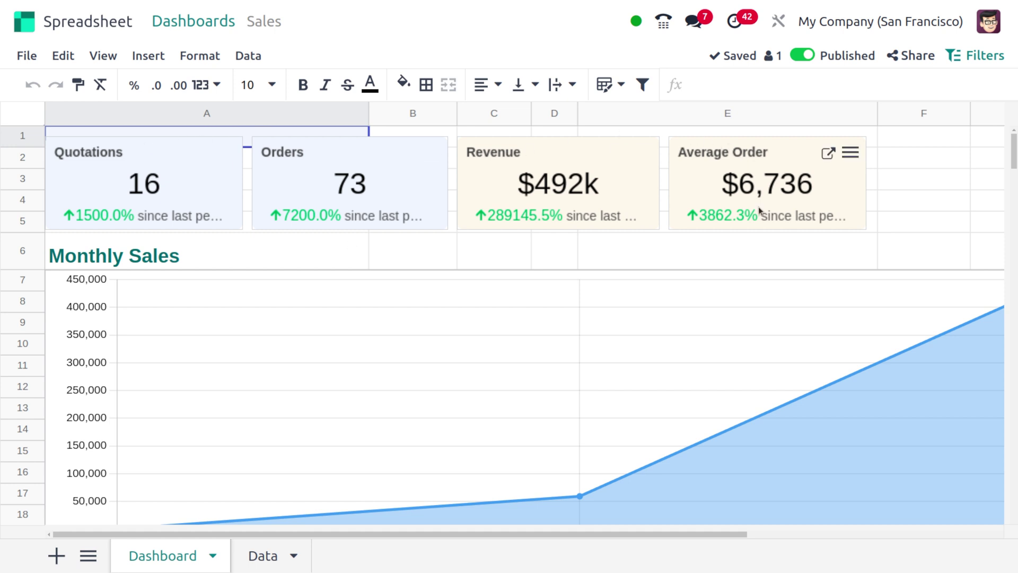
left_click(805, 56)
left_click(805, 56)
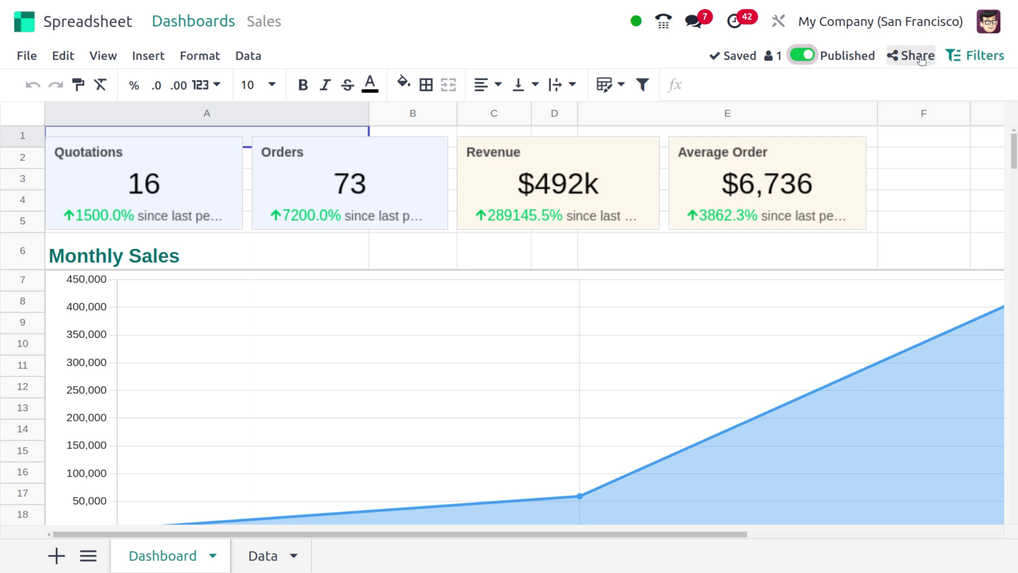
left_click(981, 58)
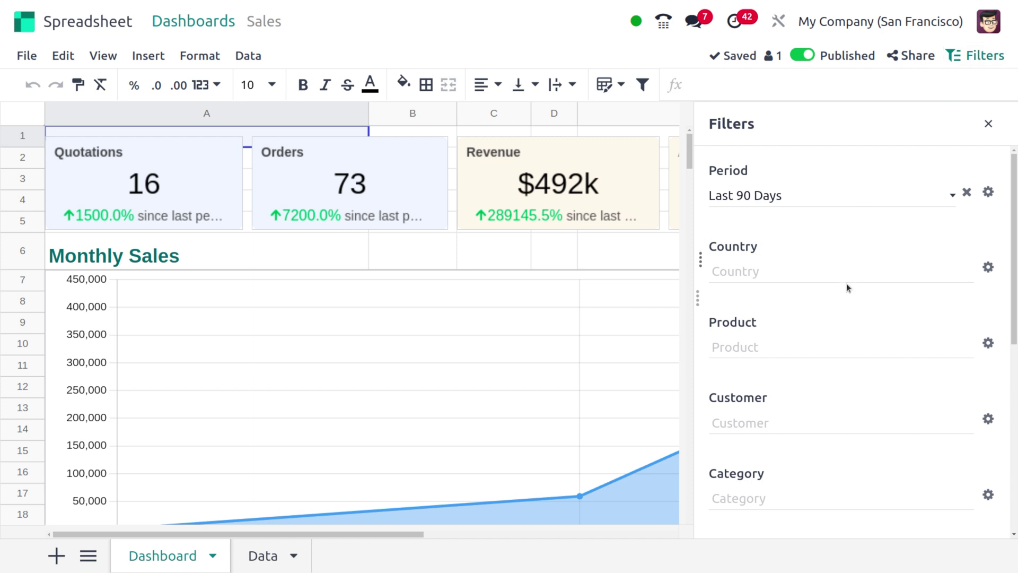
Set the Country filter to Afghanistan through Search More..., then clear it again.
left_click(801, 265)
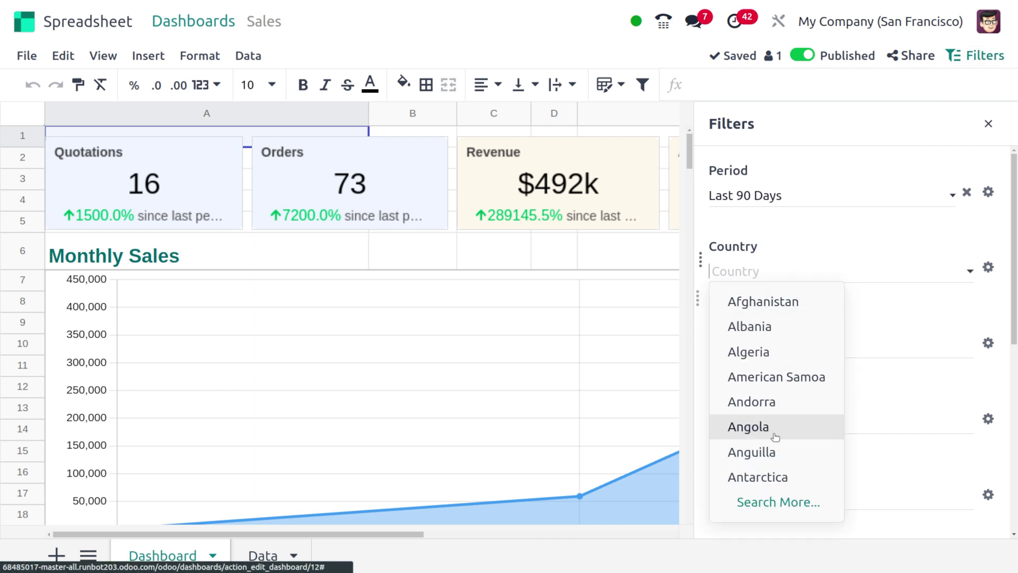
left_click(770, 503)
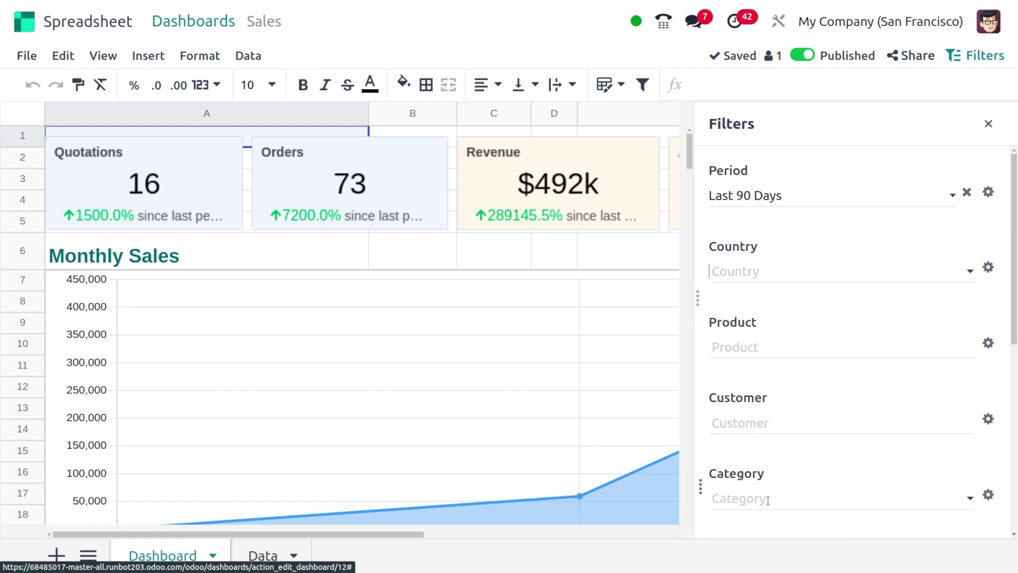
scroll(546, 371, "down", 5)
scroll(535, 382, "down", 20)
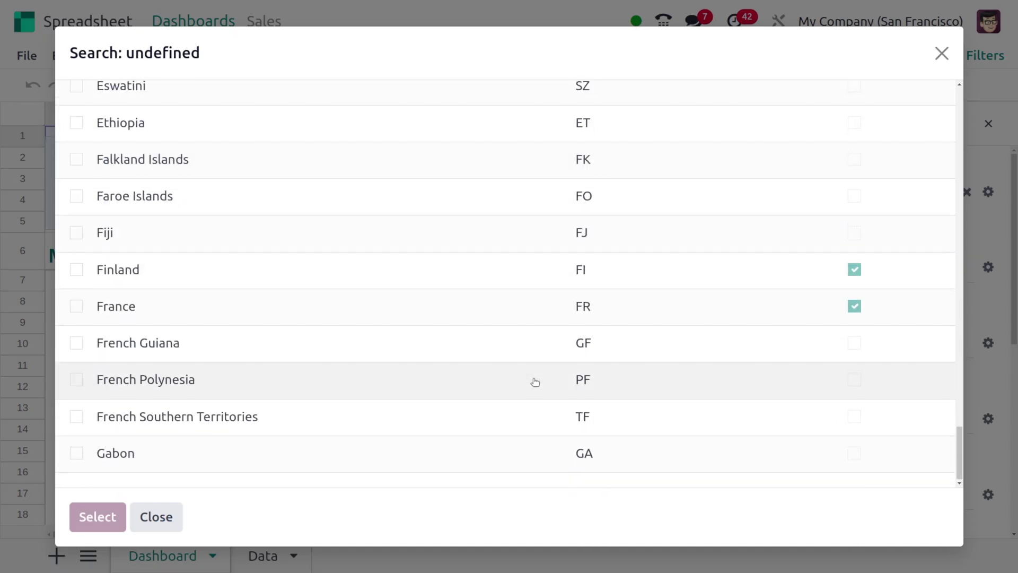
scroll(535, 382, "up", 8)
scroll(535, 382, "up", 12)
scroll(536, 381, "up", 15)
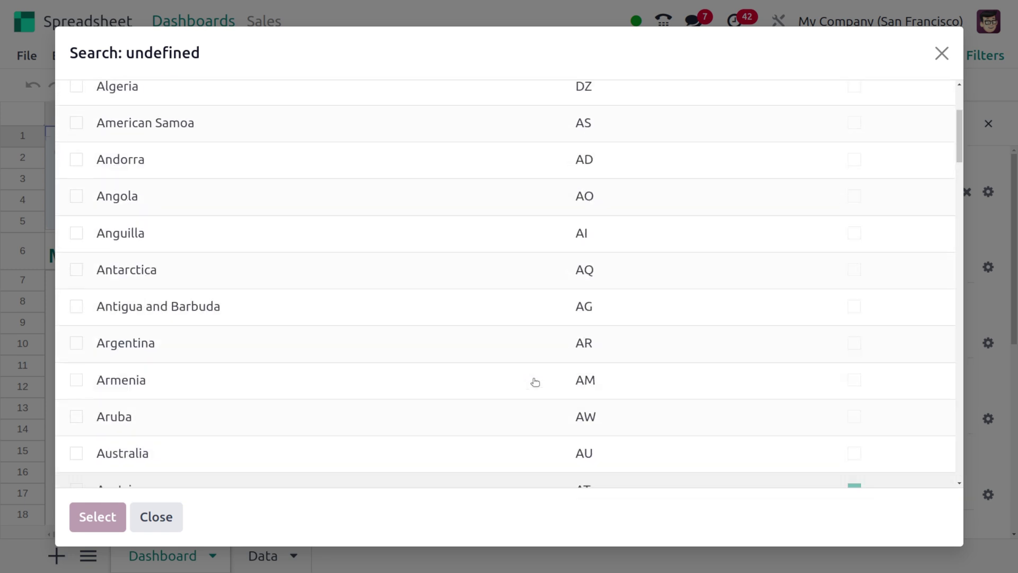
scroll(535, 382, "up", 5)
left_click(203, 179)
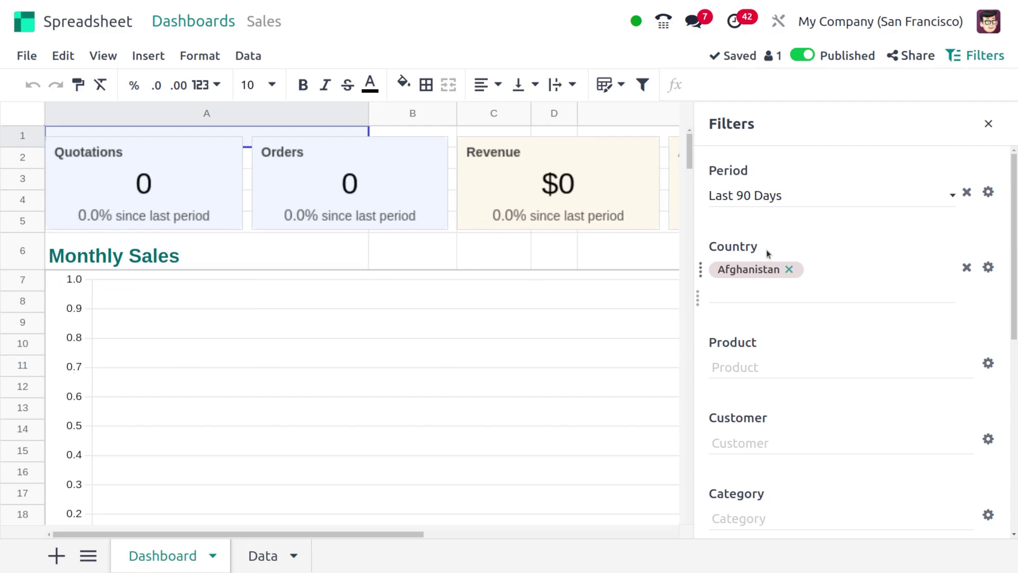
left_click(790, 269)
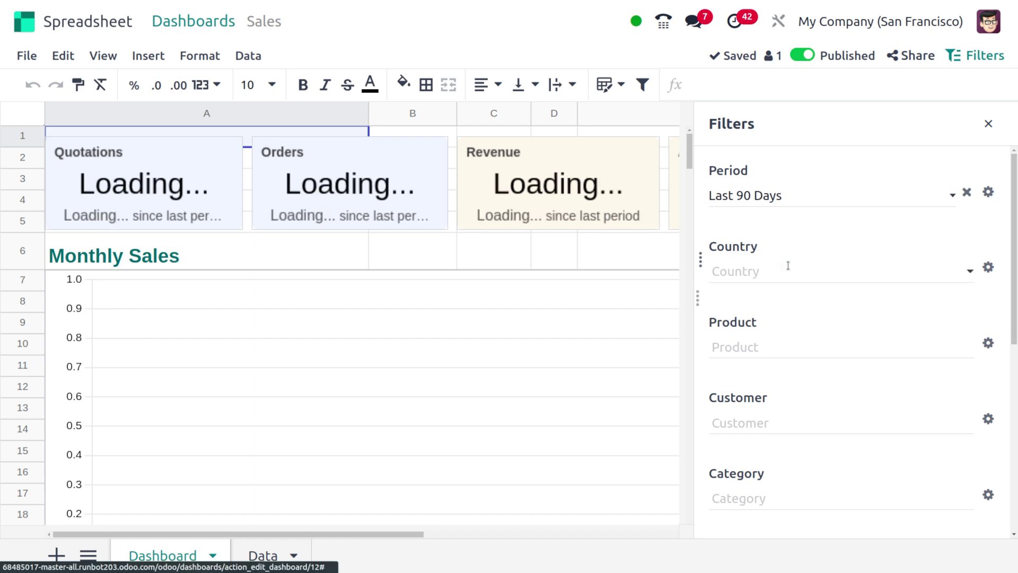
left_click(767, 346)
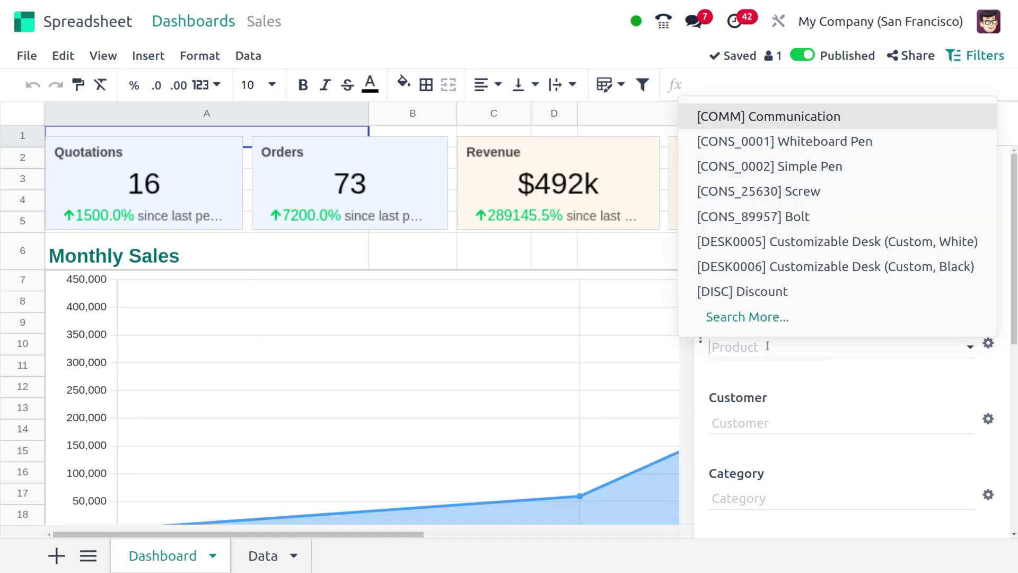
left_click(799, 240)
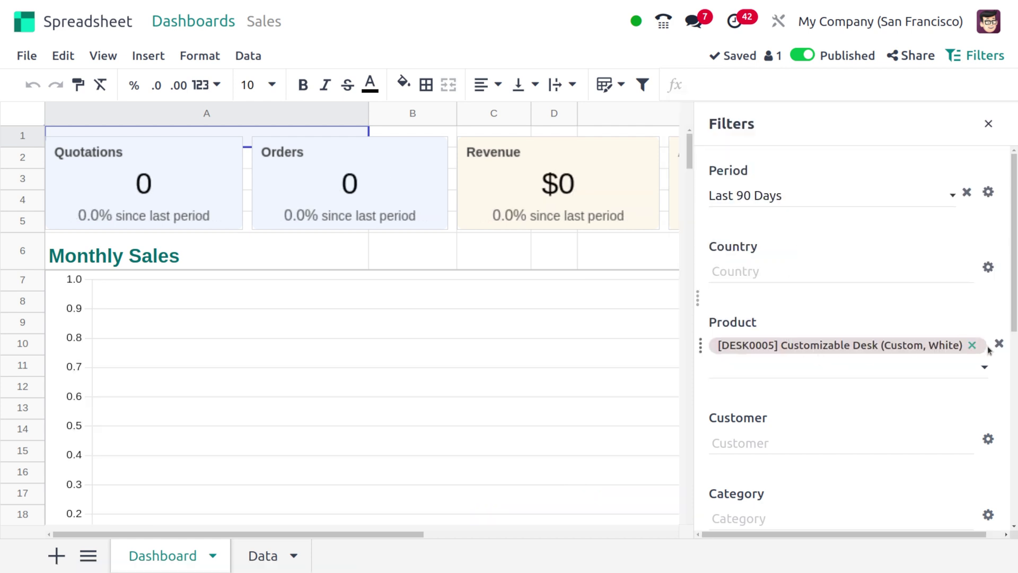
left_click(972, 346)
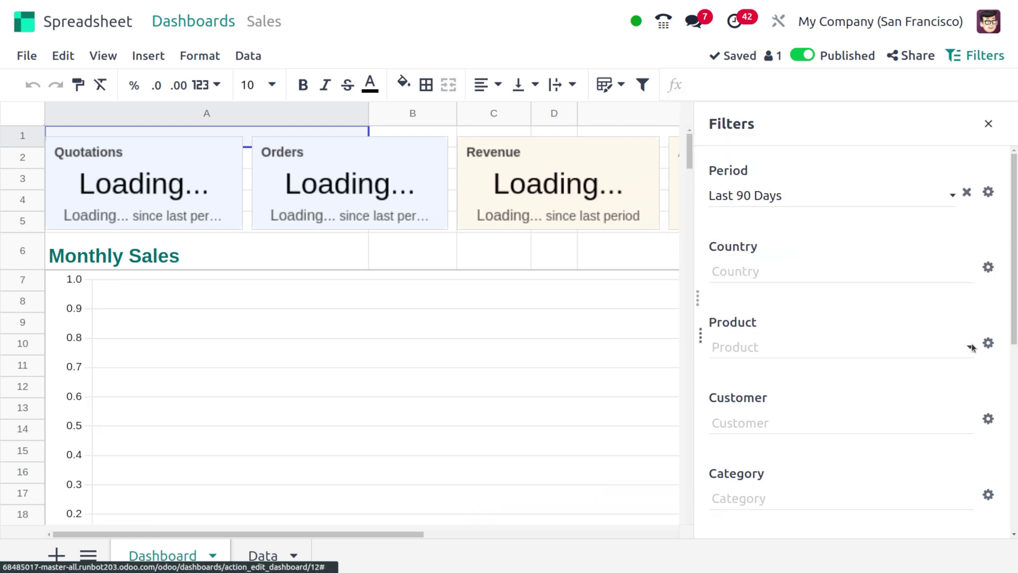
left_click(752, 419)
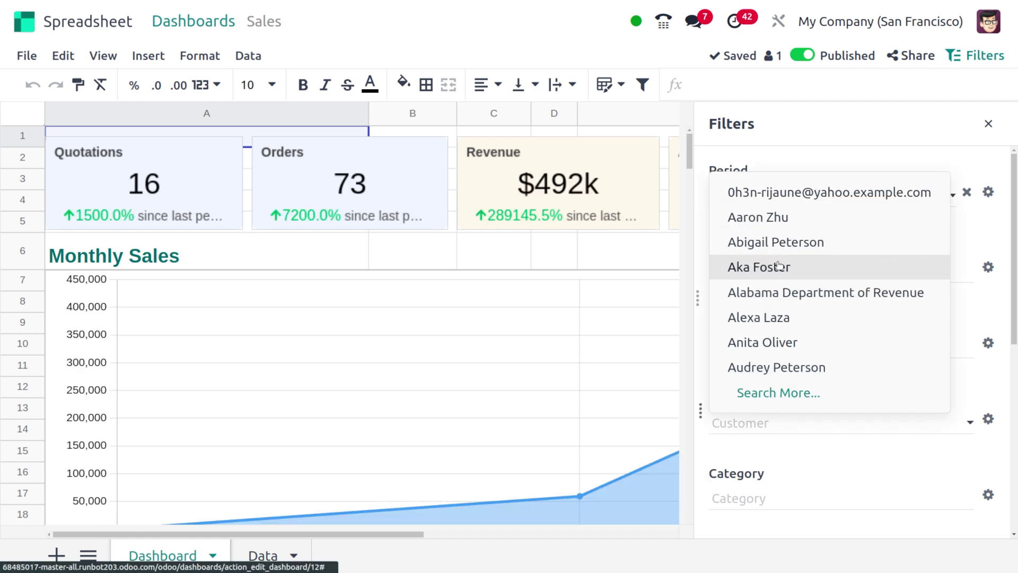
left_click(773, 244)
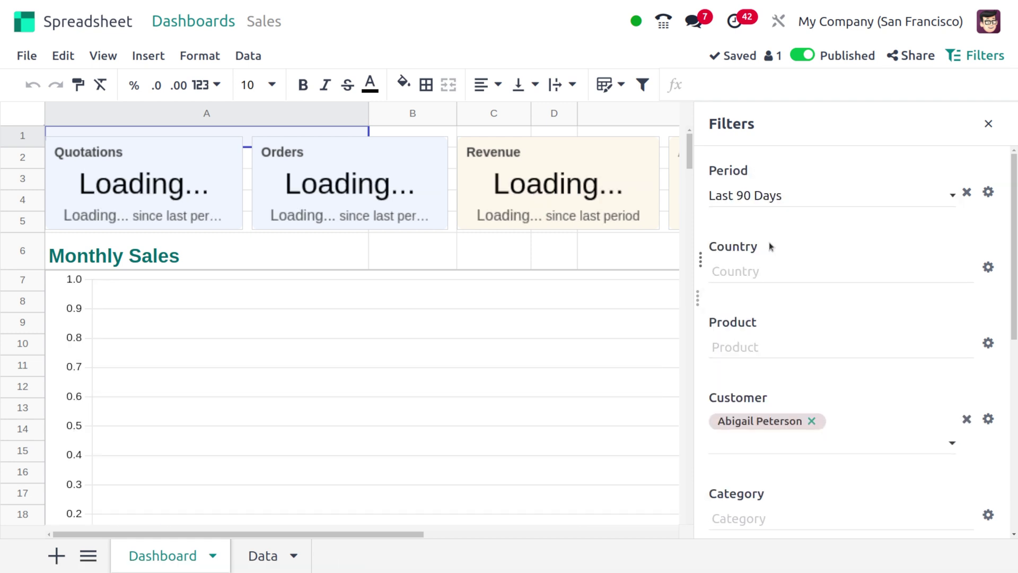
left_click(812, 422)
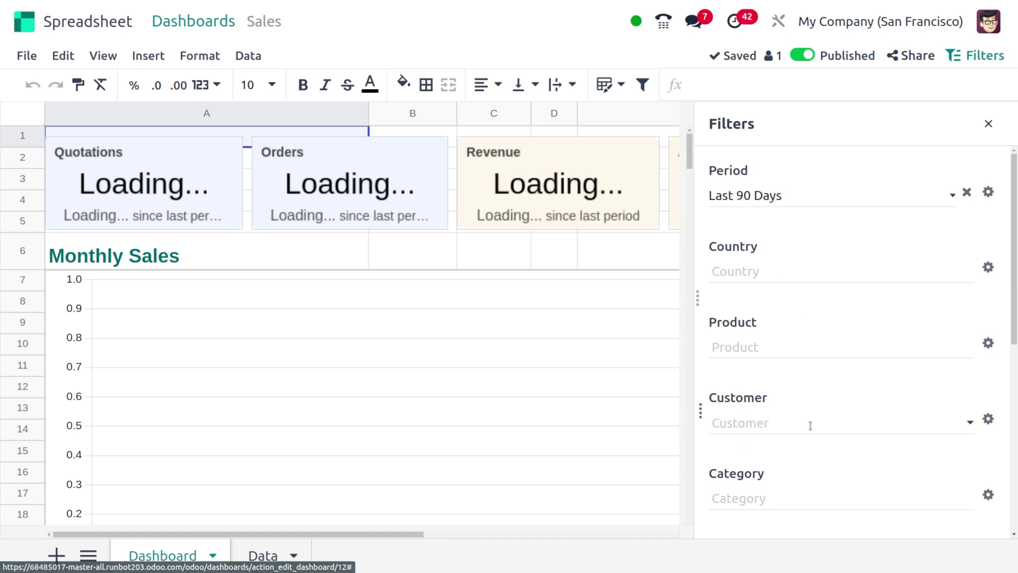
left_click(780, 419)
scroll(781, 418, "down", 2)
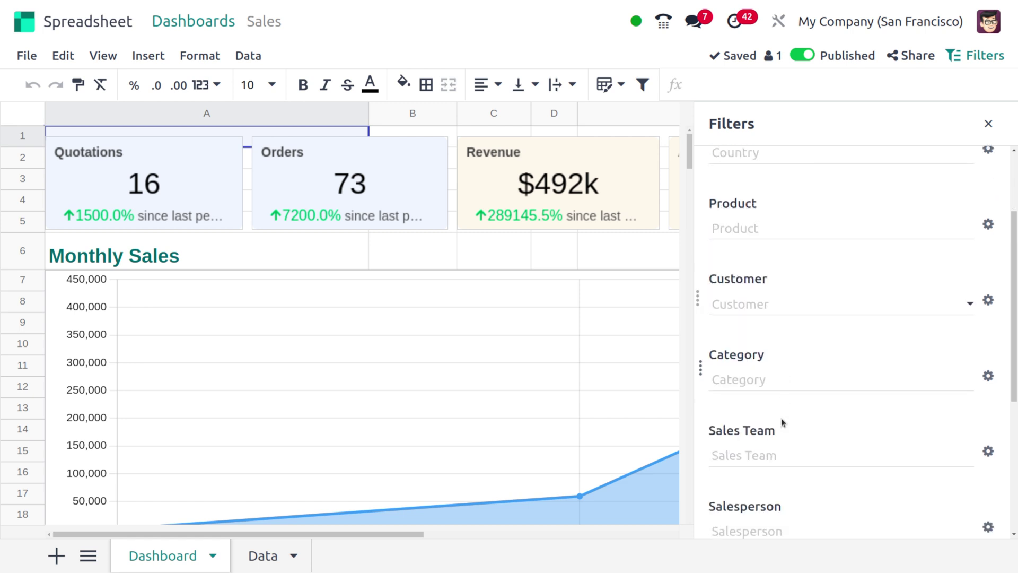
Set the Sales Team filter to Sales and scroll through the updated dashboard figures.
left_click(752, 467)
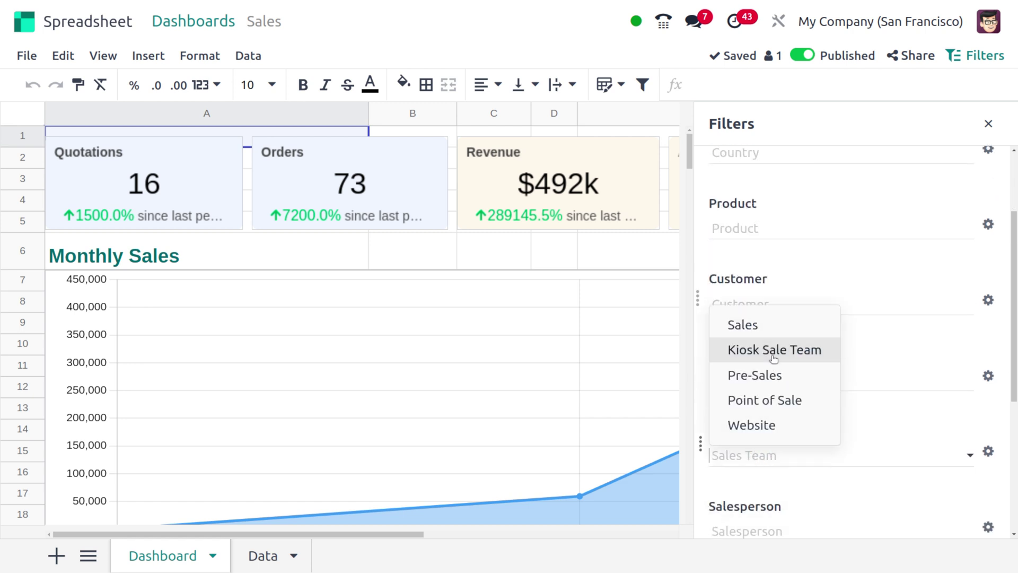
left_click(765, 323)
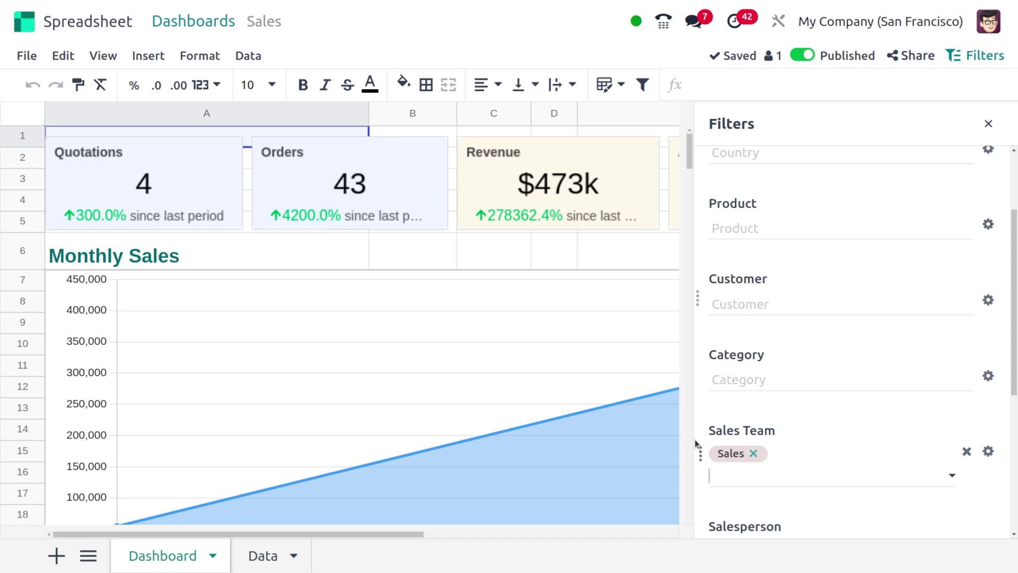
scroll(696, 443, "down", 5)
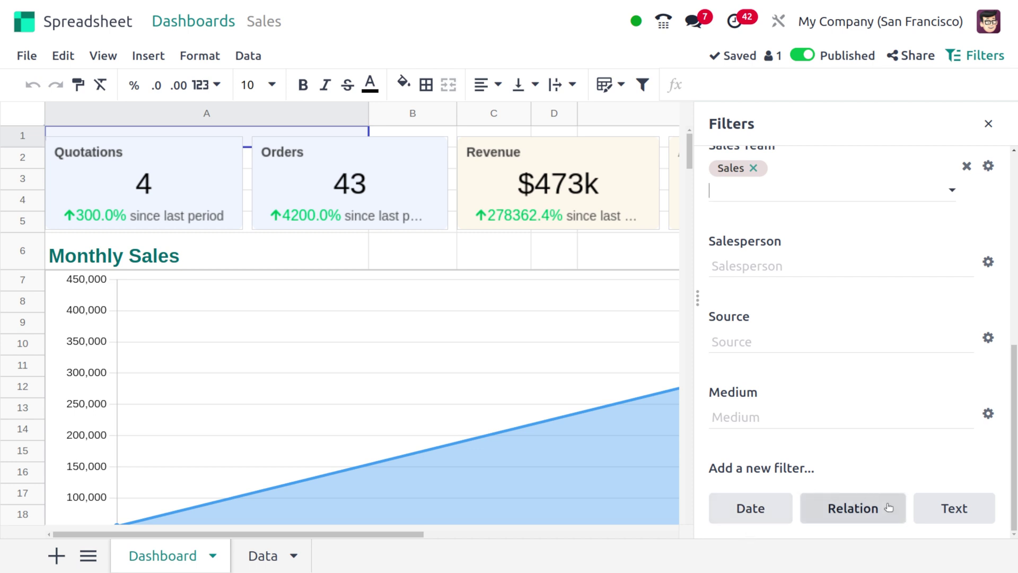
scroll(533, 397, "down", 2)
scroll(534, 397, "down", 5)
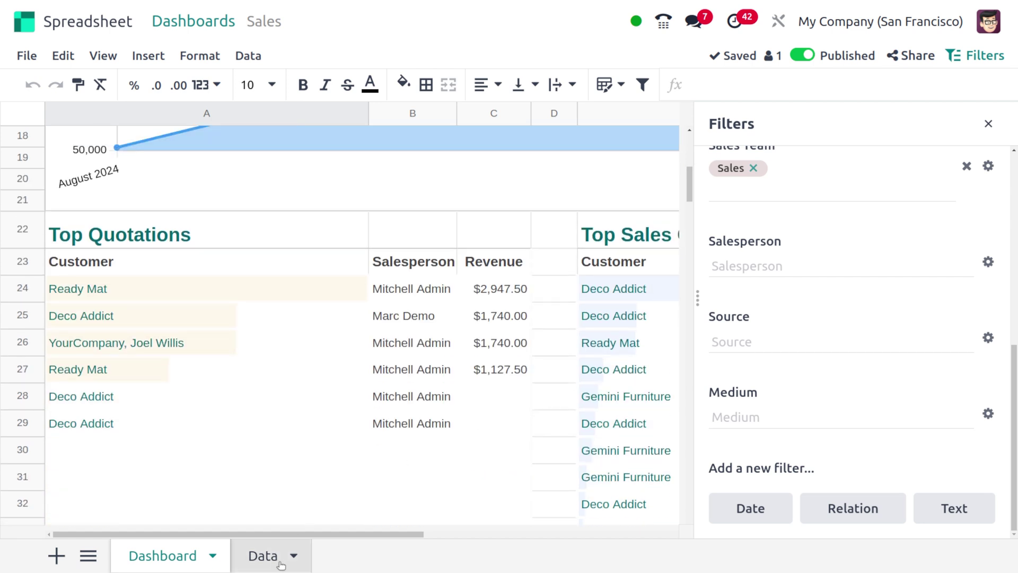
On the Data sheet, inspect the current and previous-period Draft quotations formulas in B2 and C2.
left_click(265, 555)
left_click(293, 555)
left_click(180, 384)
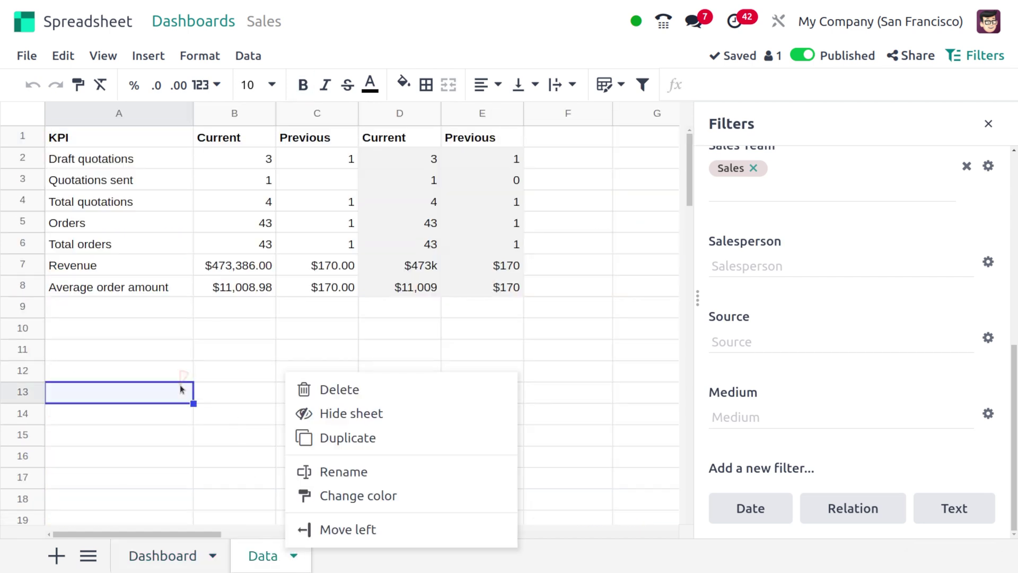
left_click(195, 162)
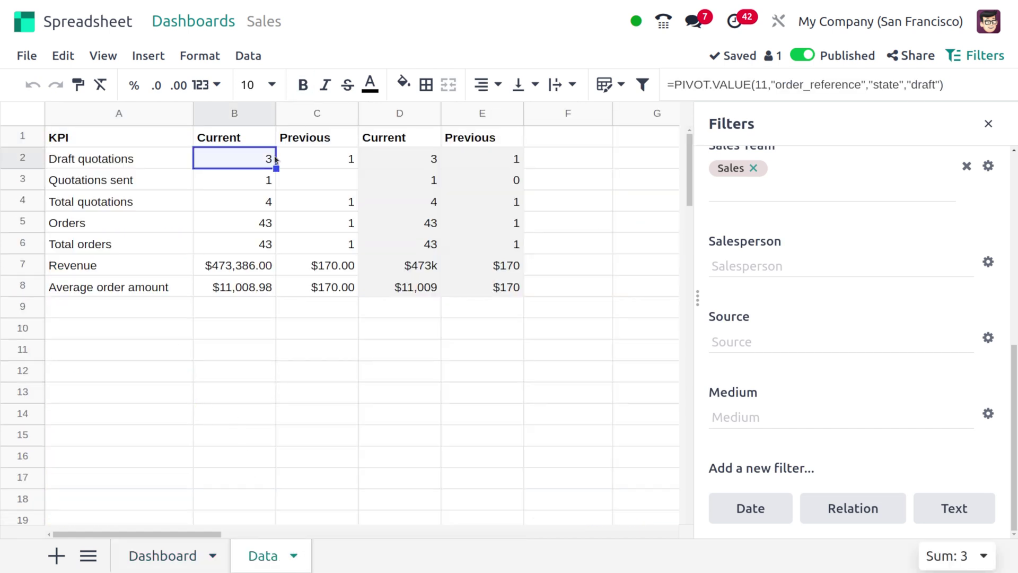
left_click(307, 158)
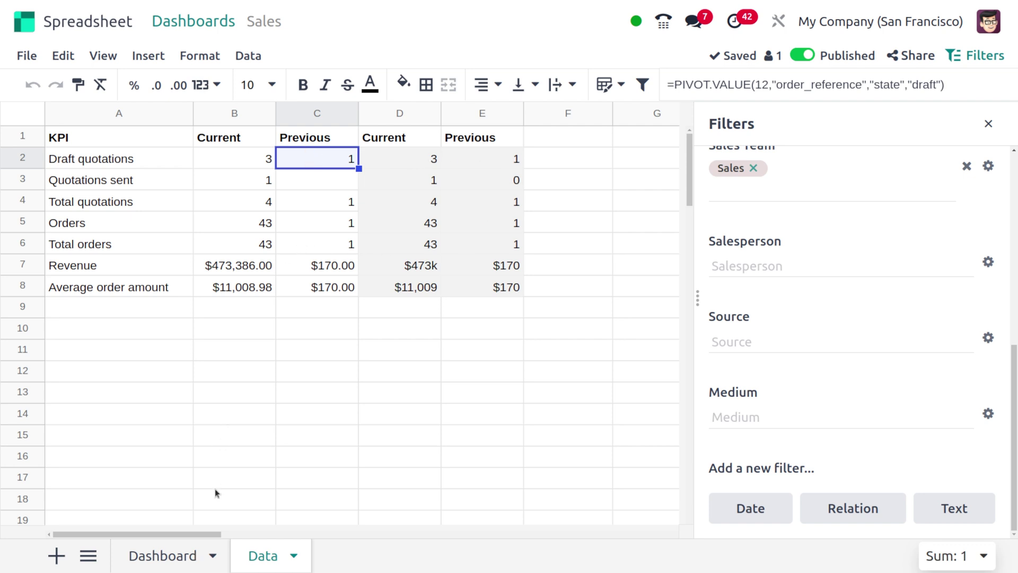
Return to the Dashboard sheet and go back to the Dashboards app.
left_click(171, 566)
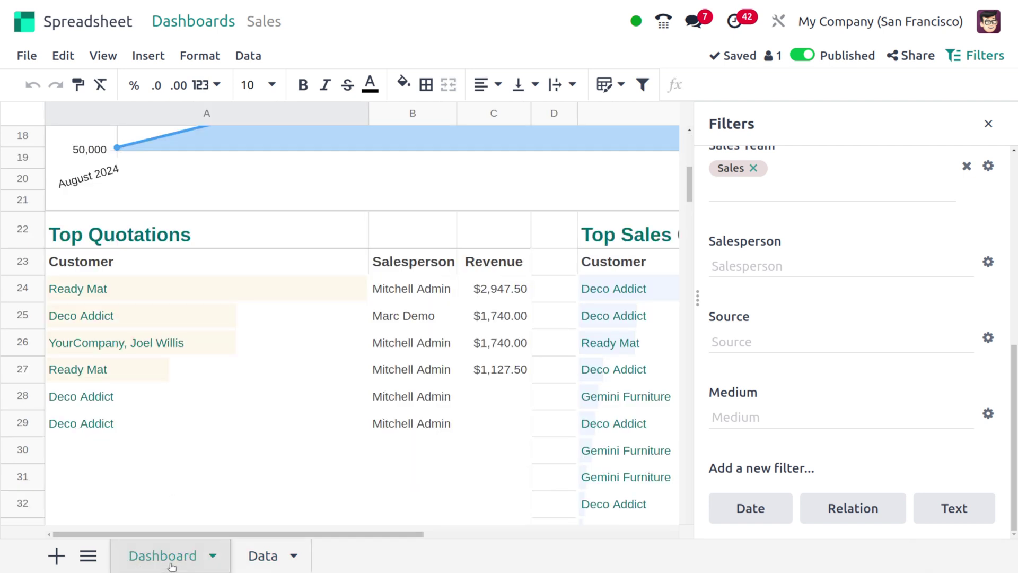
scroll(275, 303, "up", 5)
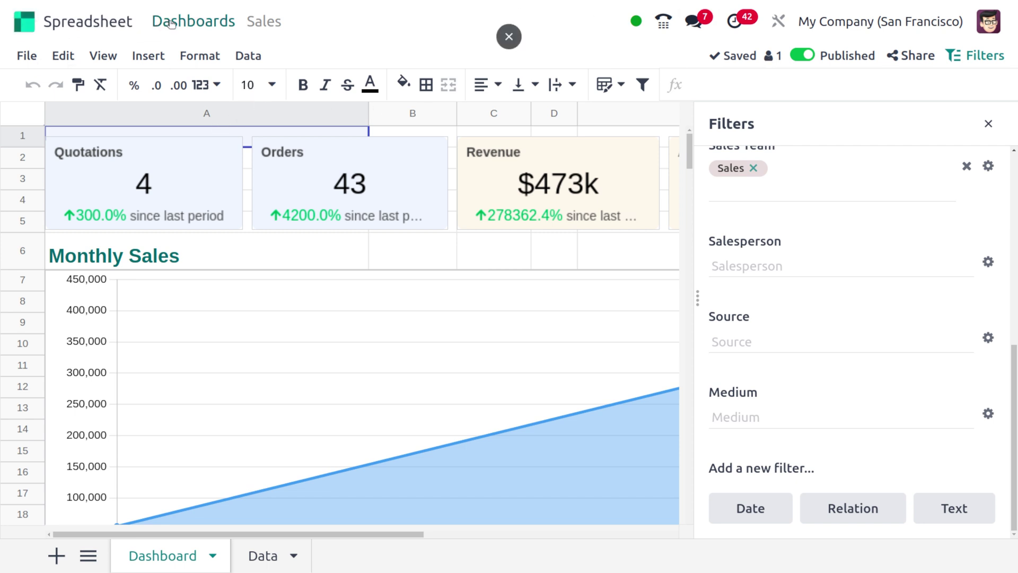
left_click(224, 20)
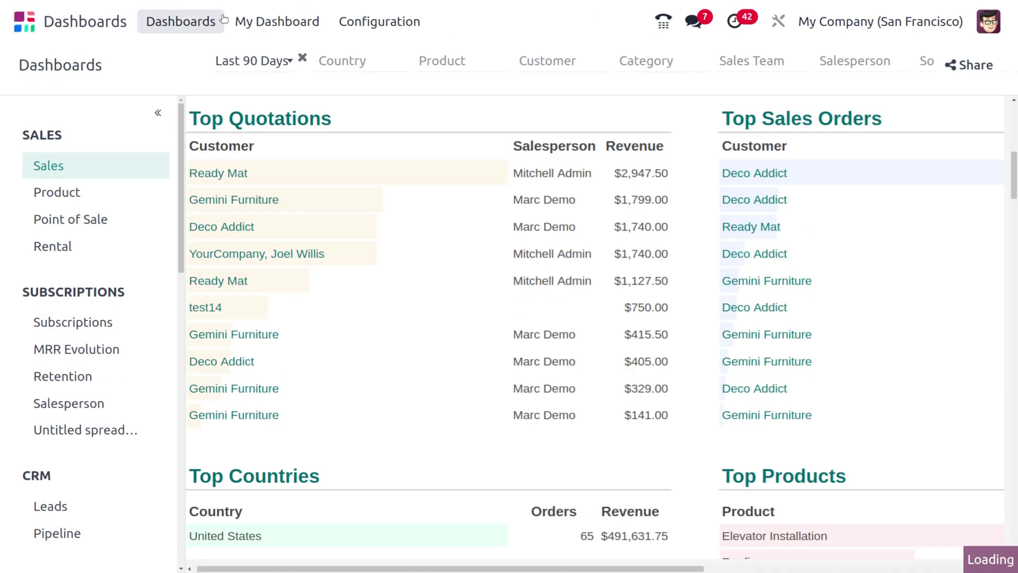
Open the Product sales dashboard and scroll through it.
left_click(69, 192)
scroll(490, 346, "down", 10)
scroll(491, 346, "down", 10)
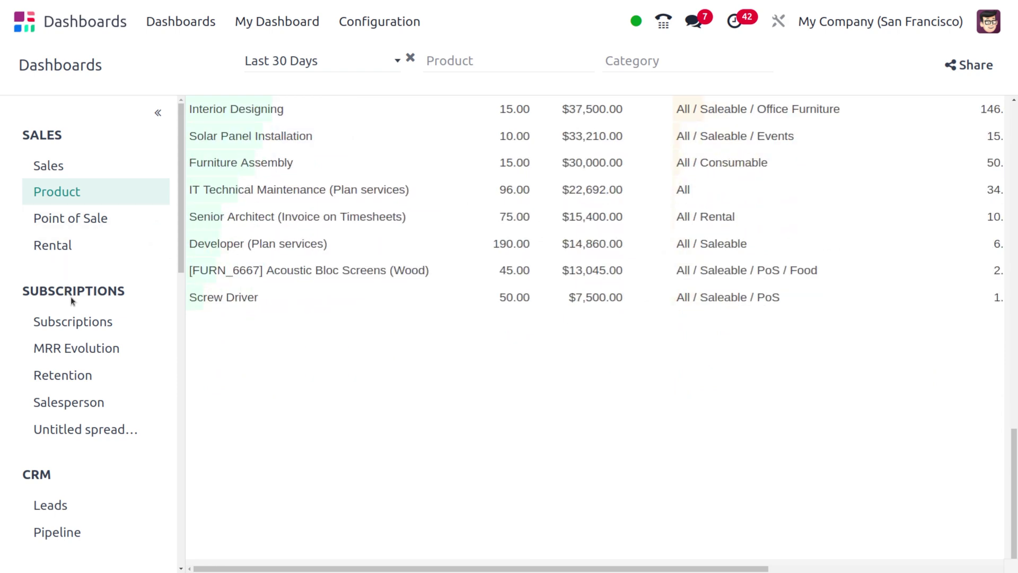
Open MRR Evolution under Subscriptions and scroll down through its charts and tables.
left_click(95, 351)
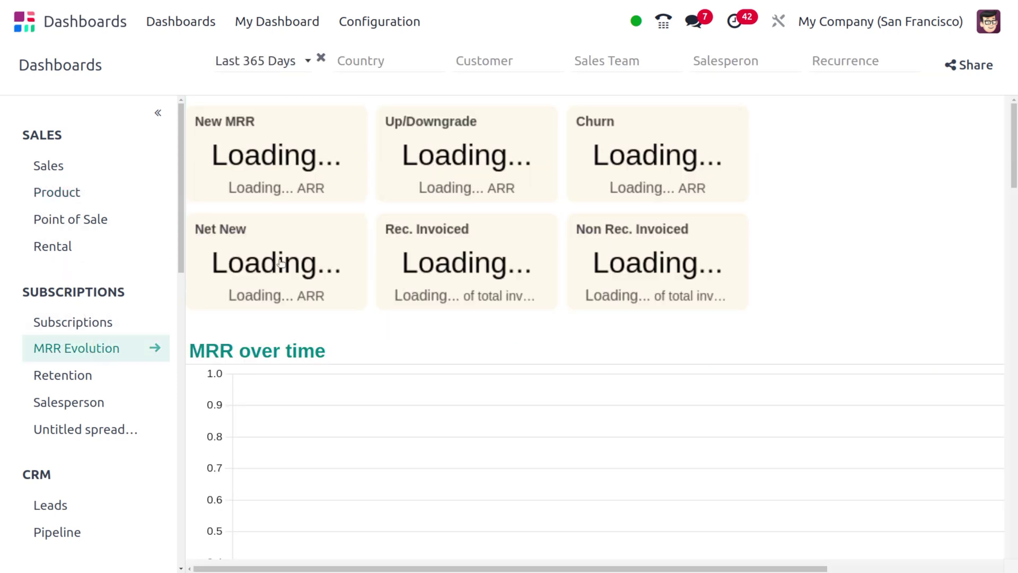
scroll(512, 364, "down", 2)
scroll(513, 366, "down", 12)
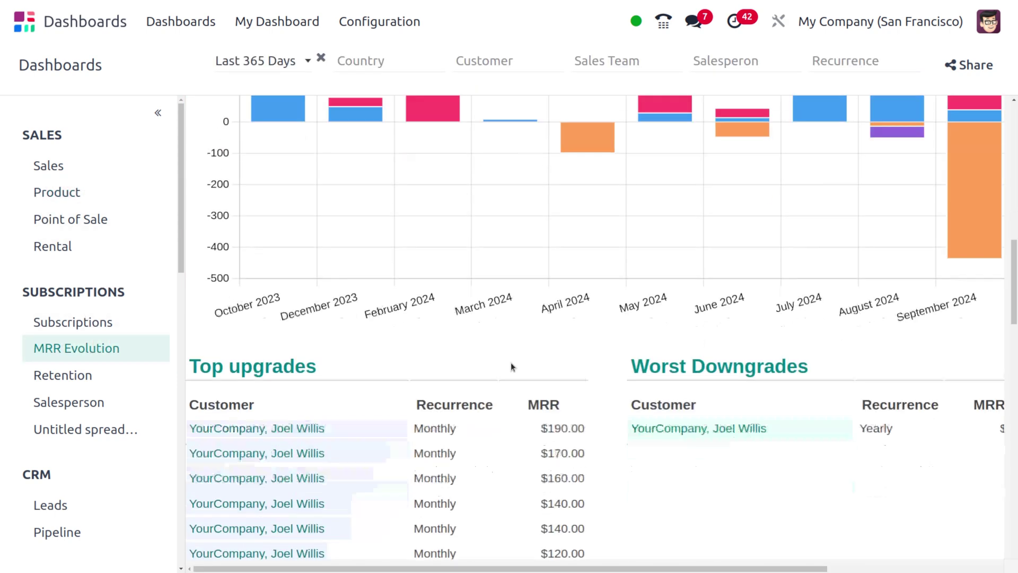
scroll(513, 365, "up", 2)
scroll(513, 366, "up", 1)
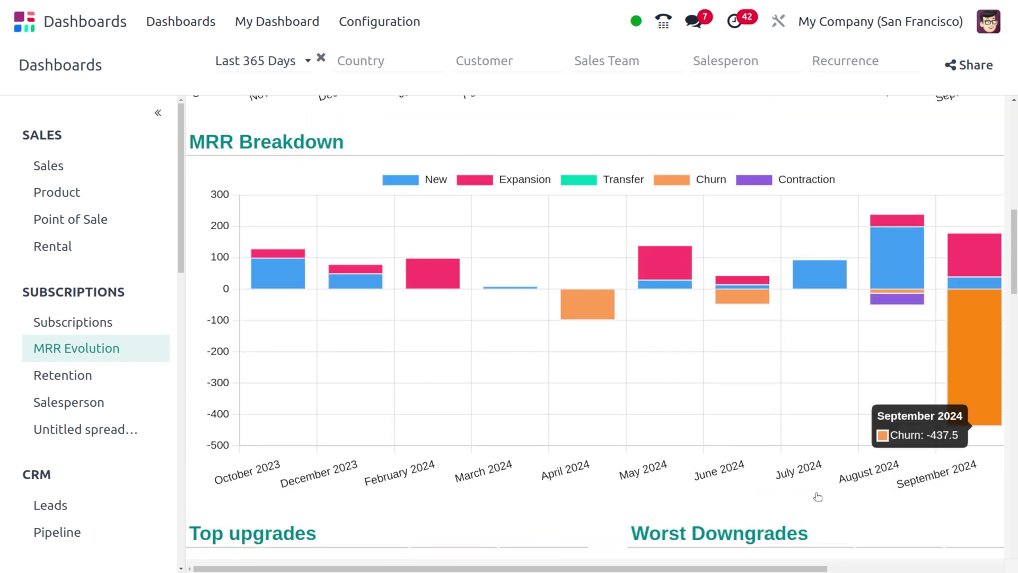
scroll(677, 416, "down", 3)
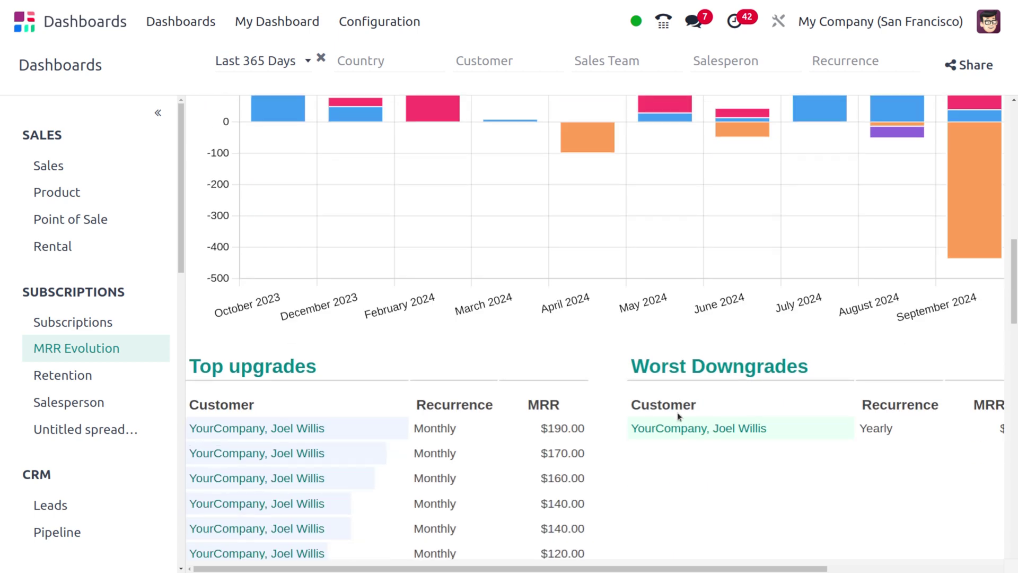
scroll(678, 414, "down", 7)
scroll(679, 415, "down", 10)
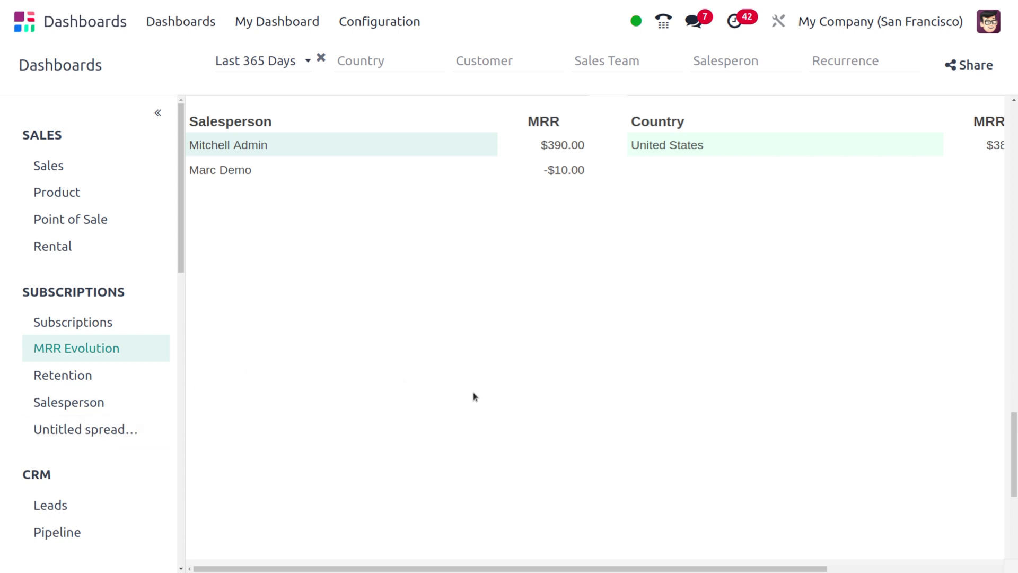
scroll(285, 404, "down", 3)
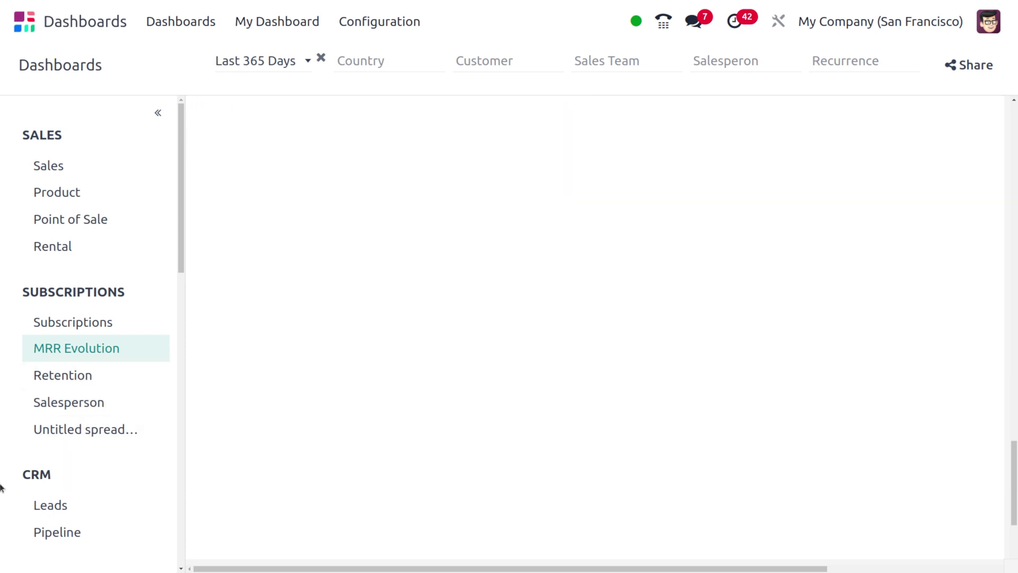
scroll(2, 484, "down", 6)
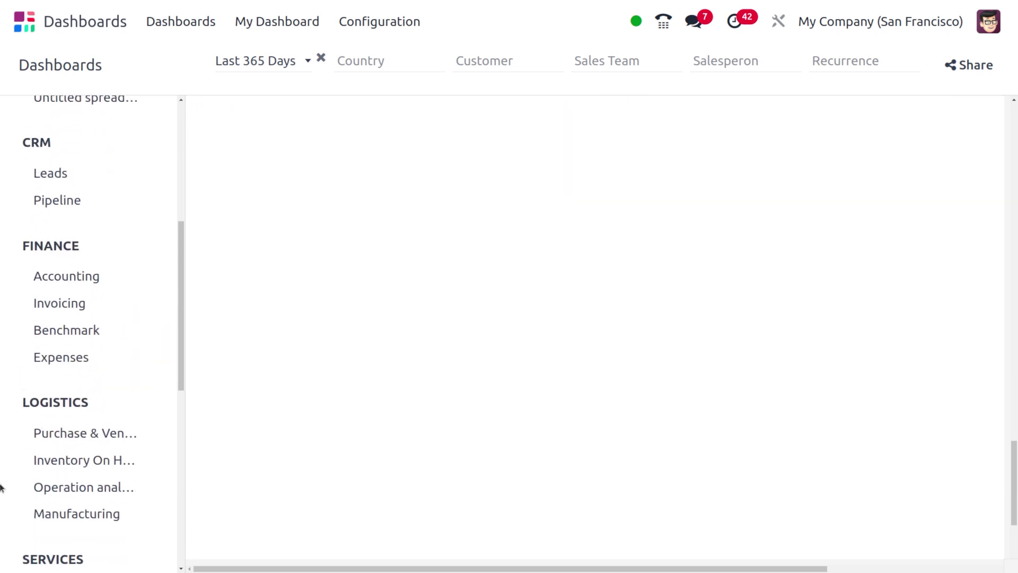
Open the Benchmark finance dashboard and scroll through its September 2024 gauges.
left_click(75, 329)
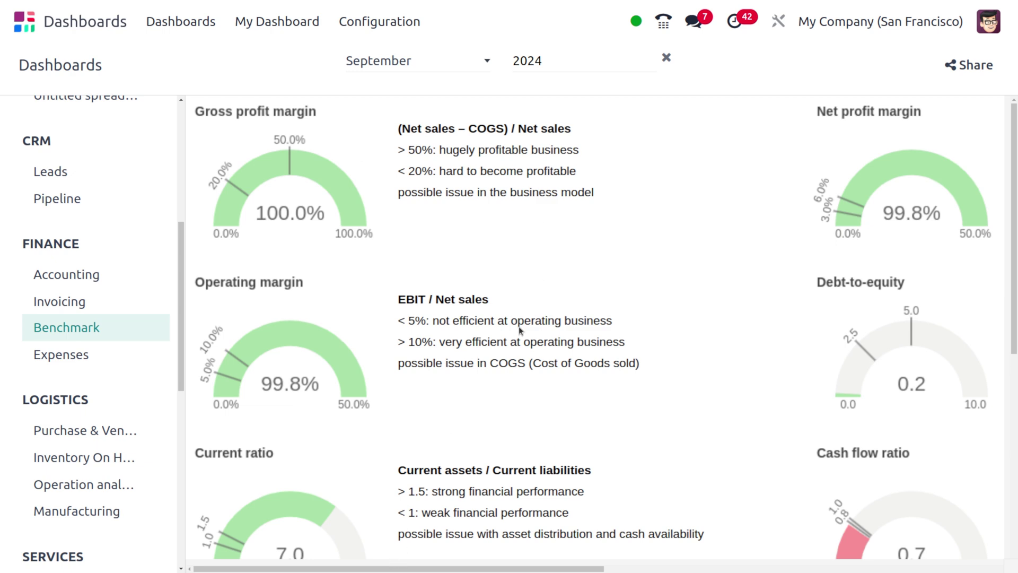
scroll(406, 364, "down", 5)
scroll(407, 364, "down", 2)
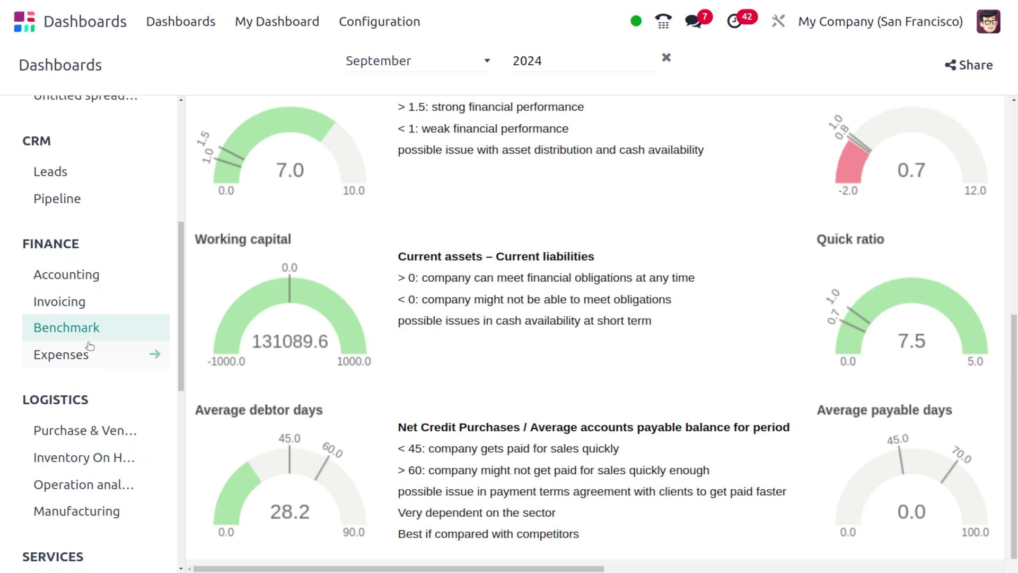
Open the CRM Pipeline dashboard and scroll through its charts.
left_click(64, 197)
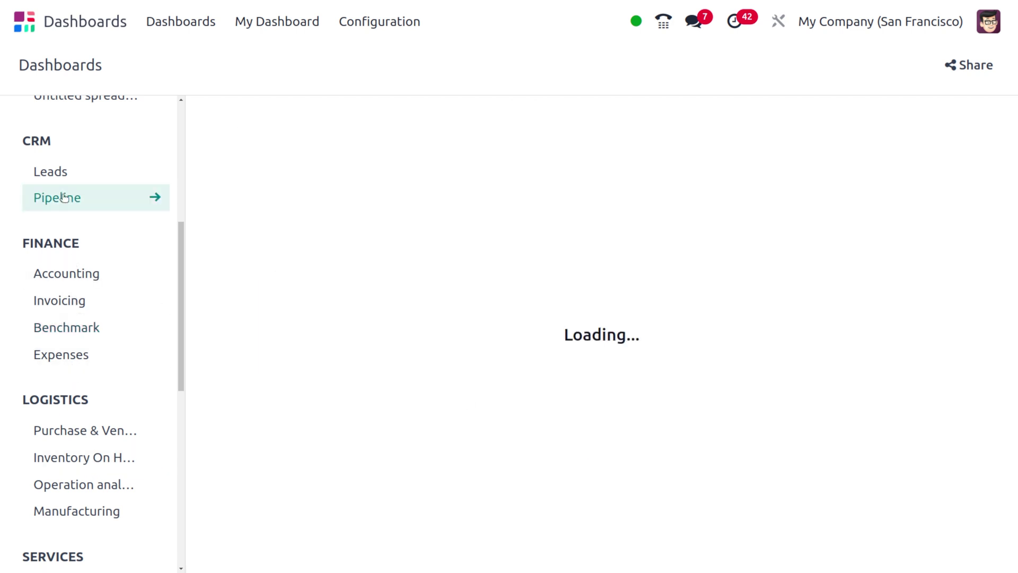
scroll(526, 396, "down", 3)
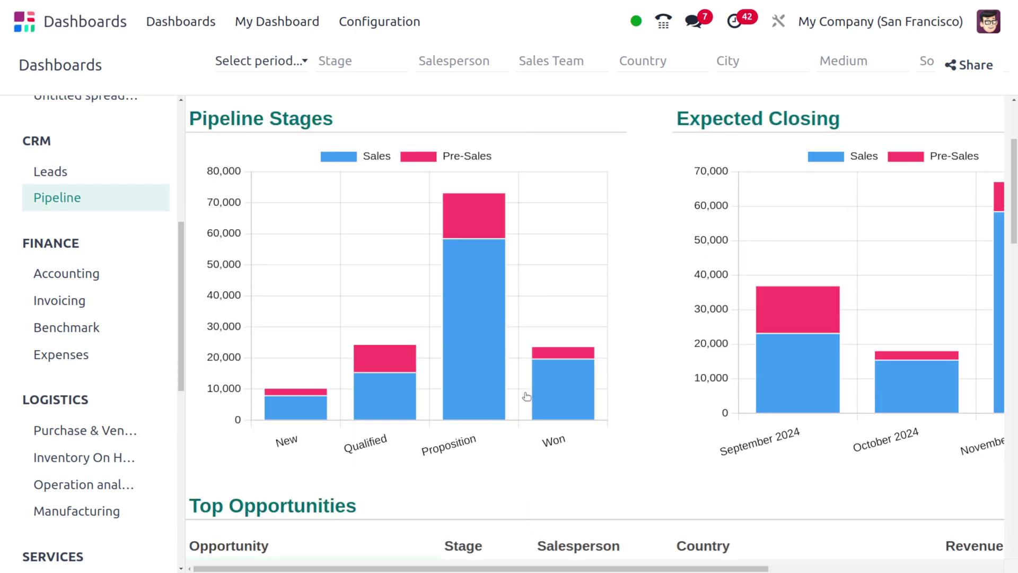
mouse_move(408, 354)
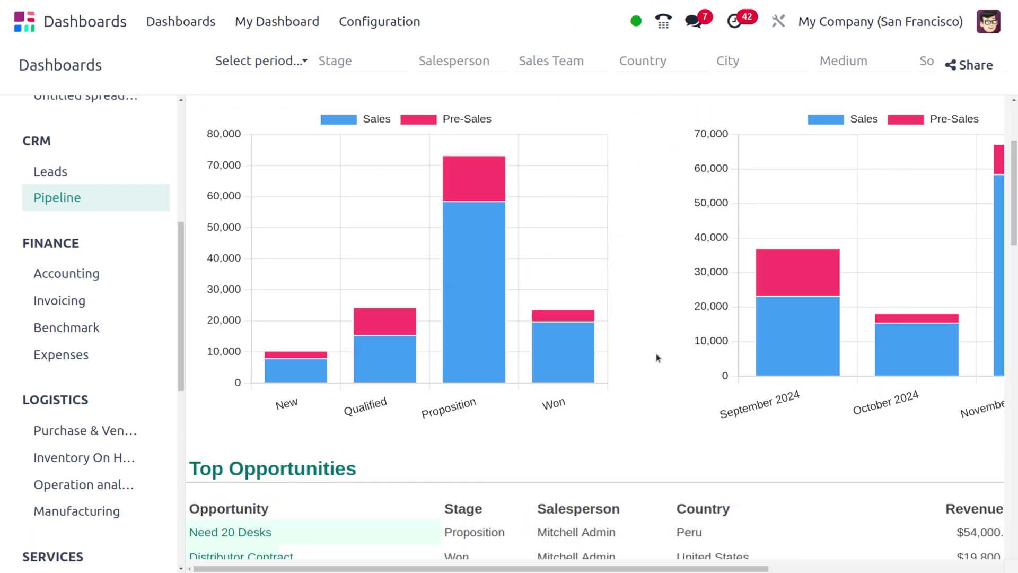
scroll(656, 353, "down", 20)
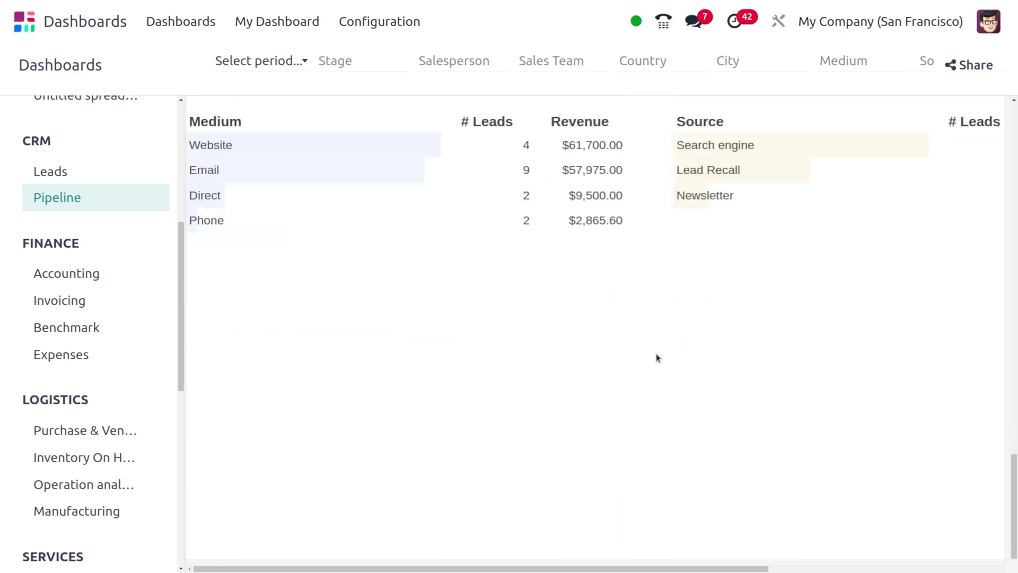
scroll(45, 474, "down", 5)
scroll(43, 476, "down", 3)
Browse the Live chat, eLearning and eCommerce dashboards in turn.
left_click(61, 420)
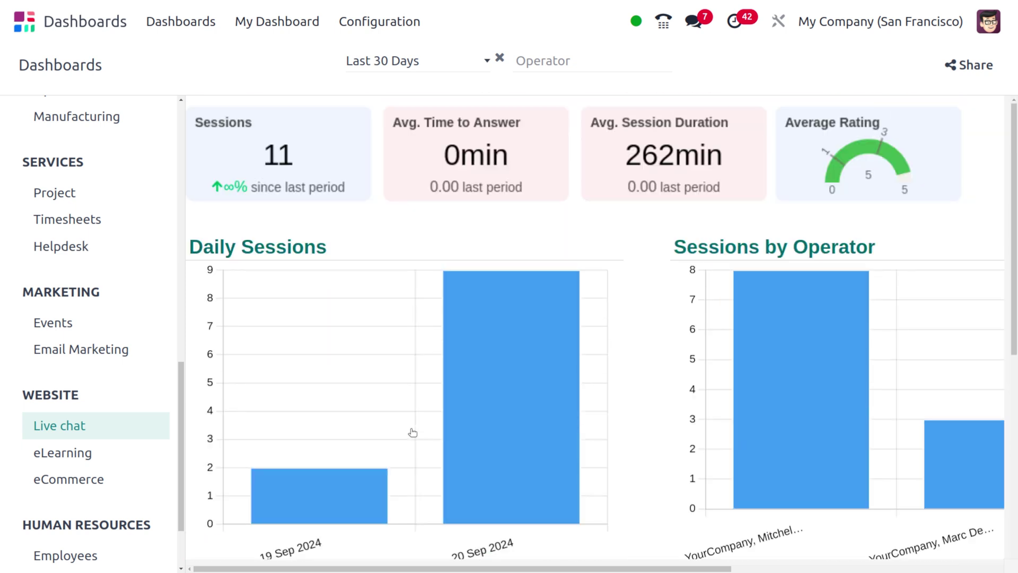
scroll(413, 433, "down", 7)
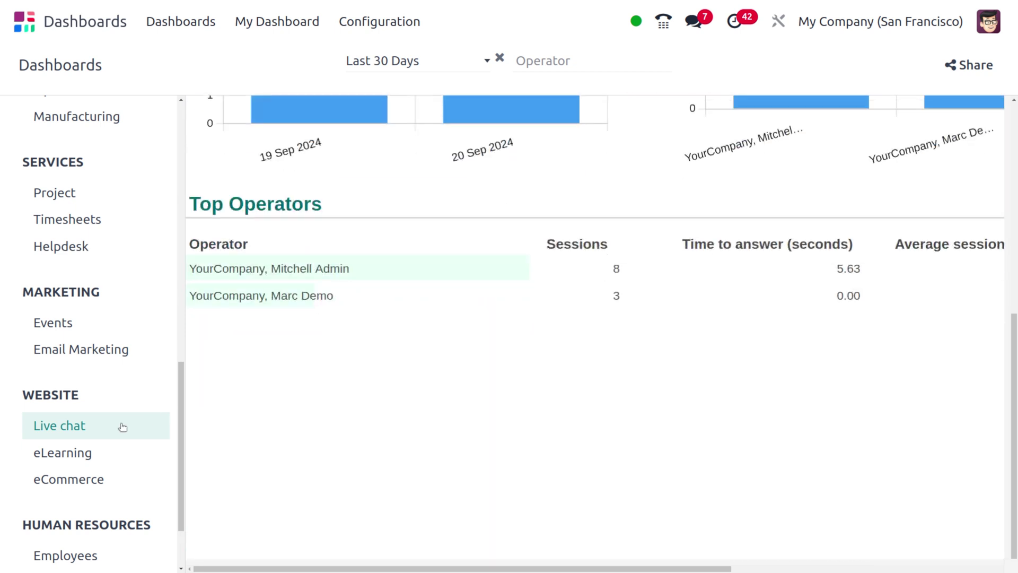
left_click(91, 451)
scroll(427, 444, "down", 12)
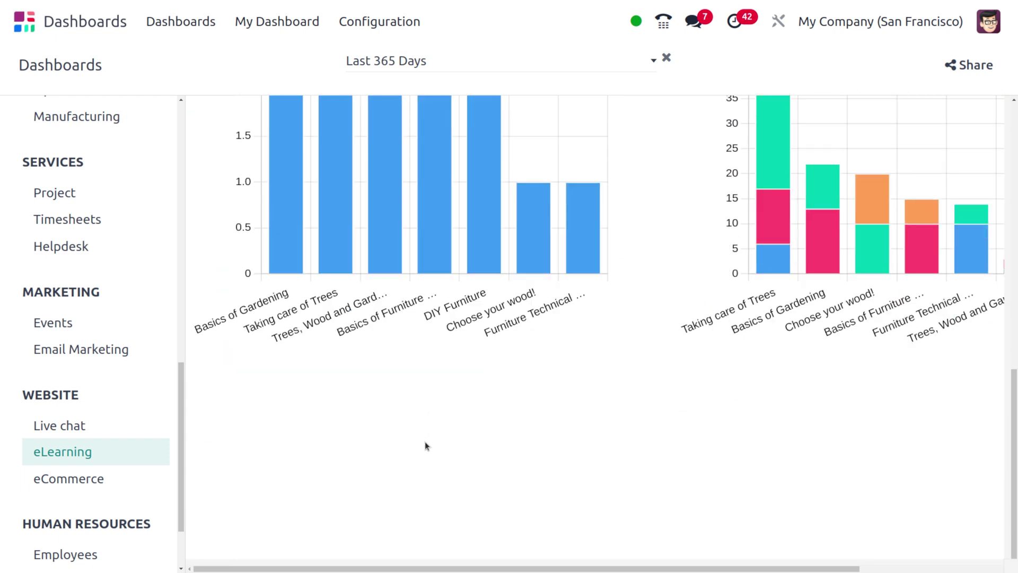
left_click(42, 491)
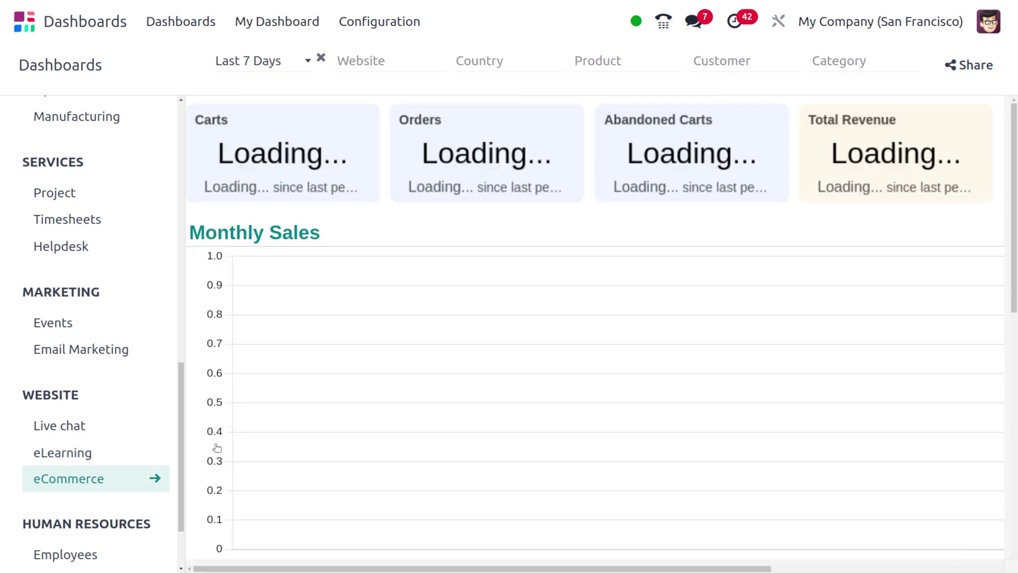
scroll(464, 472, "down", 10)
scroll(462, 472, "down", 1)
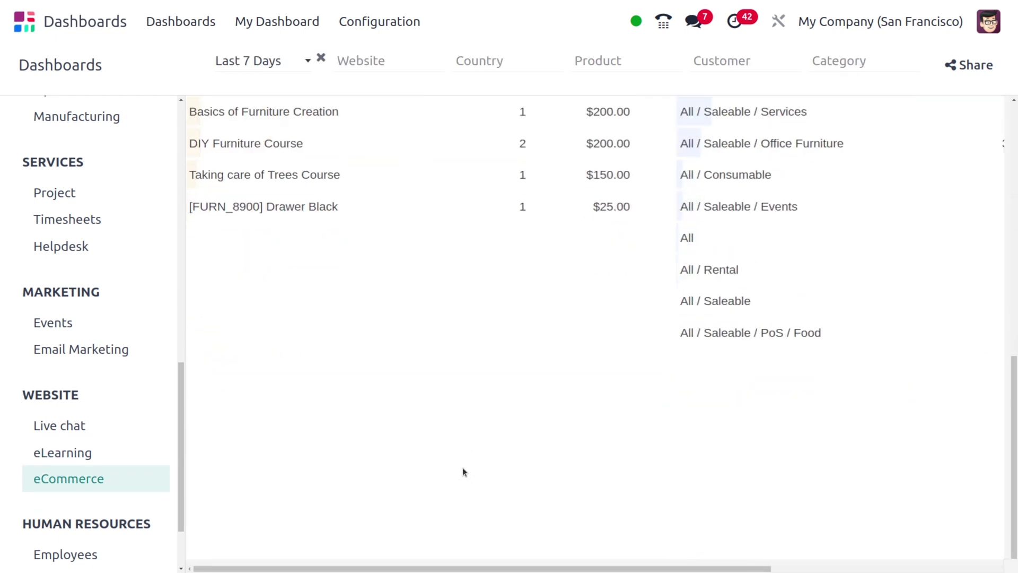
Open the Employees HR dashboard and scroll through its 37-employee headcount and turnover figures.
left_click(105, 554)
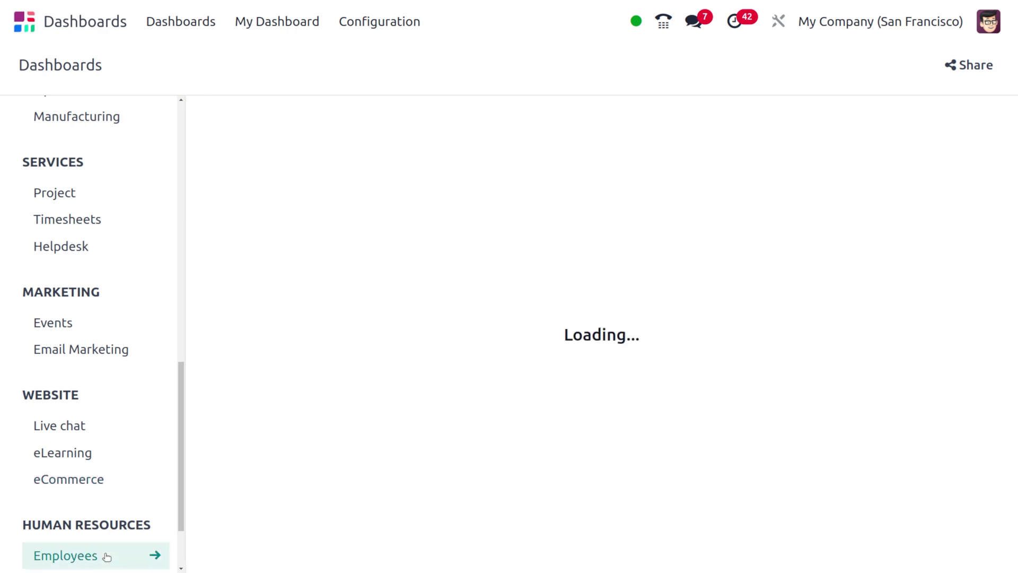
scroll(580, 371, "down", 5)
scroll(580, 374, "up", 7)
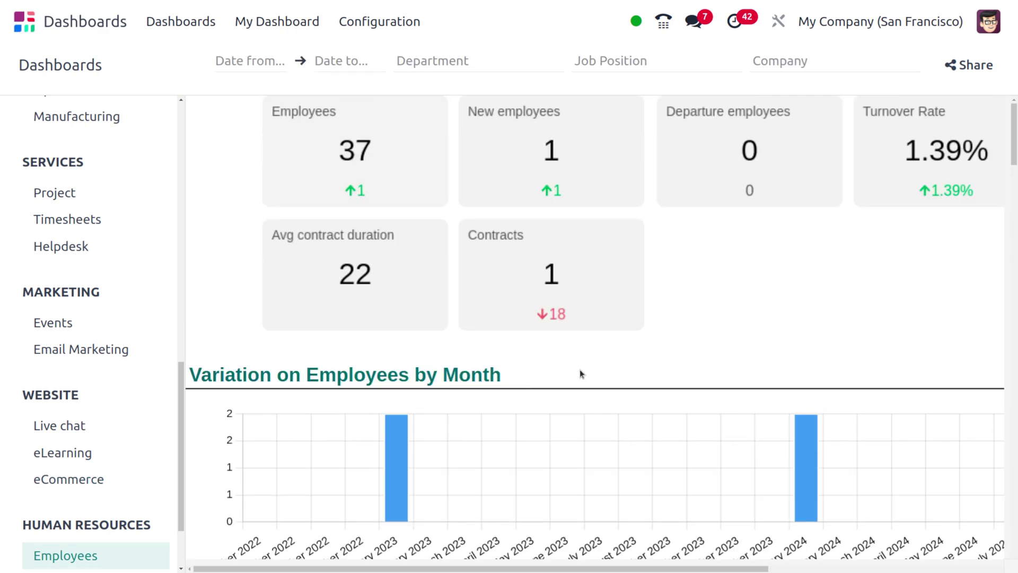
scroll(580, 374, "down", 20)
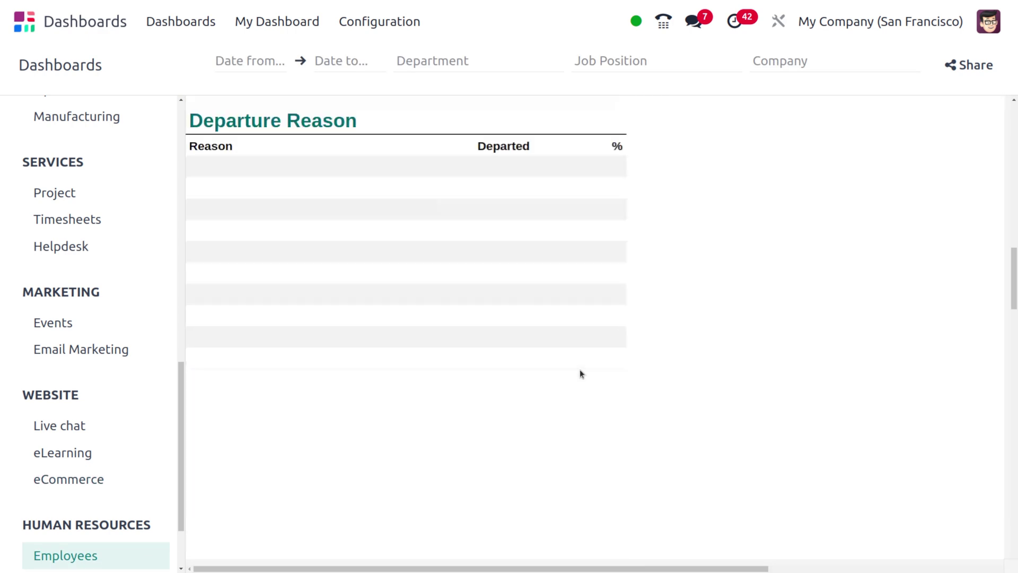
scroll(580, 374, "down", 4)
scroll(45, 518, "down", 2)
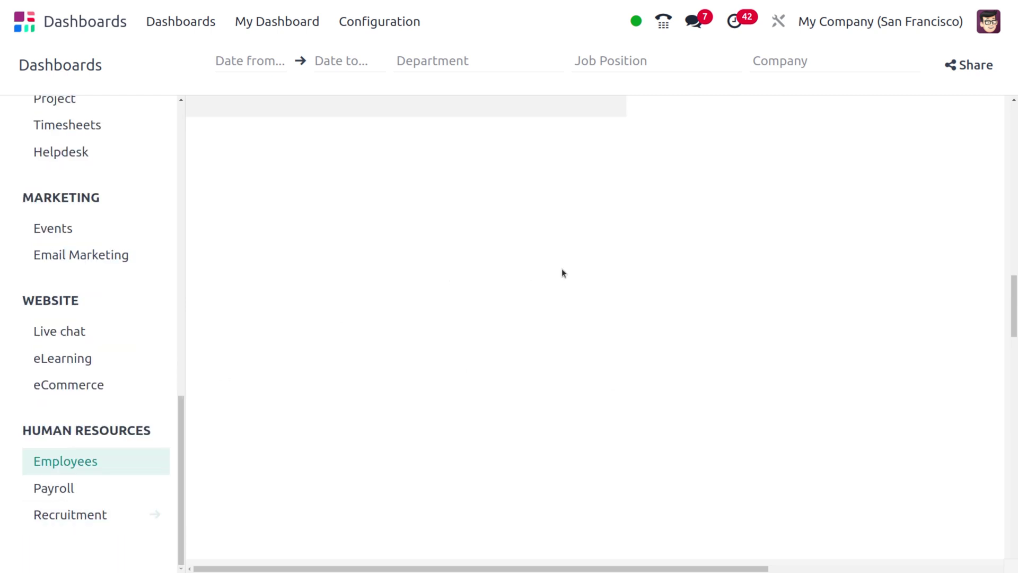